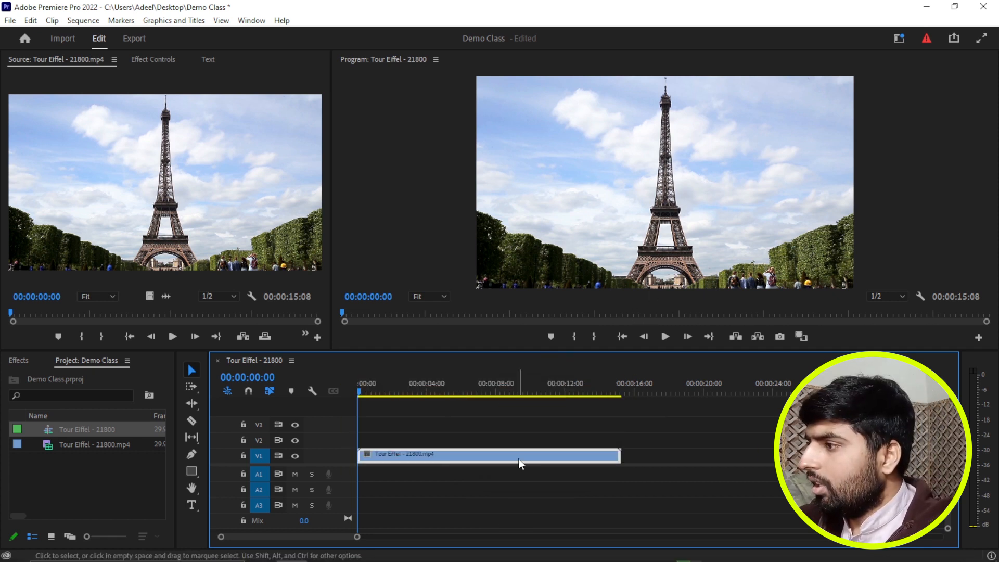
# Step: Scrub through the opening seconds of the Eiffel Tower clip and park the playhead at 00:00:00:13
pyautogui.moveTo(360, 393); pyautogui.dragTo(372, 393)
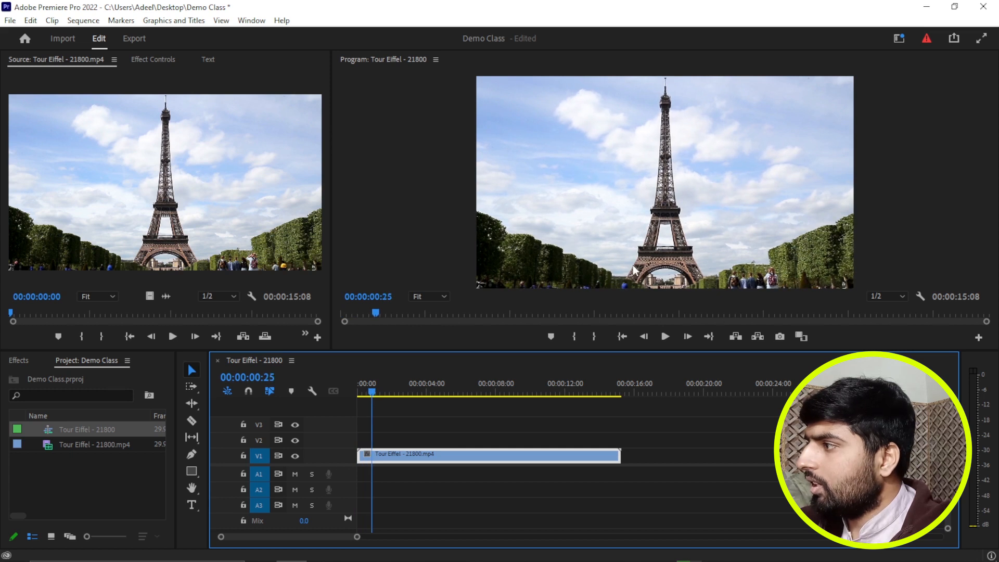
pyautogui.moveTo(372, 394); pyautogui.dragTo(402, 393)
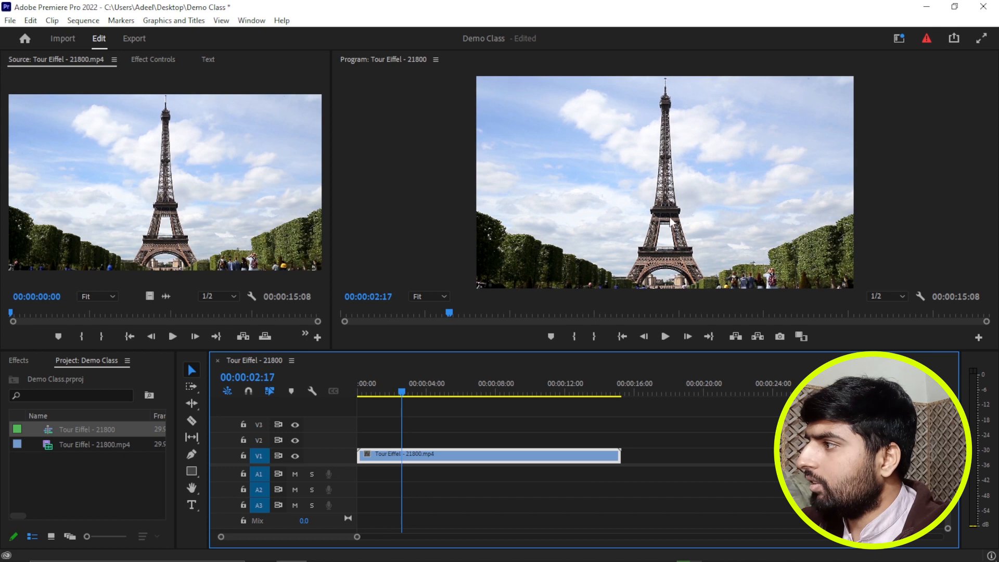
pyautogui.moveTo(401, 394); pyautogui.dragTo(449, 394)
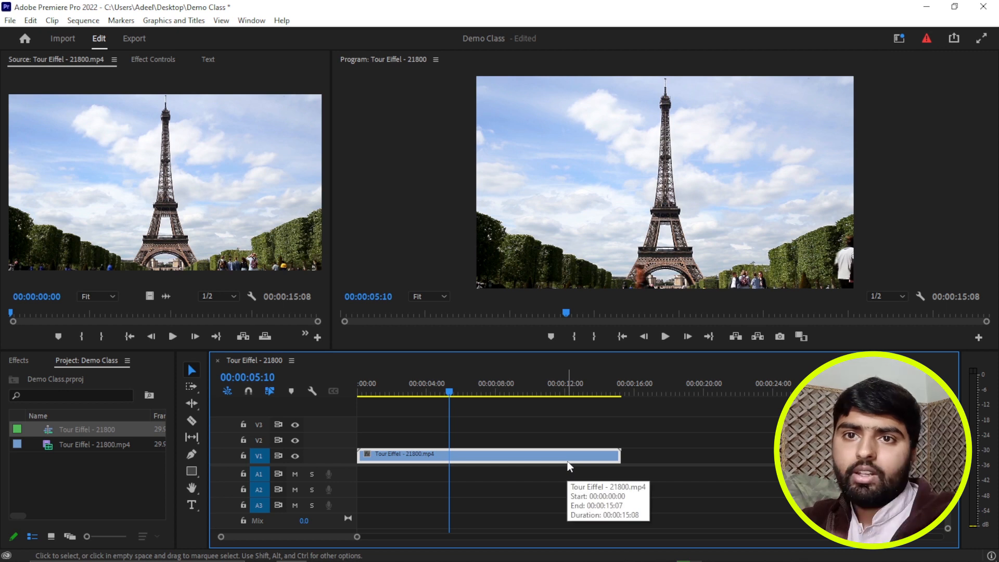
pyautogui.moveTo(451, 392); pyautogui.dragTo(357, 400)
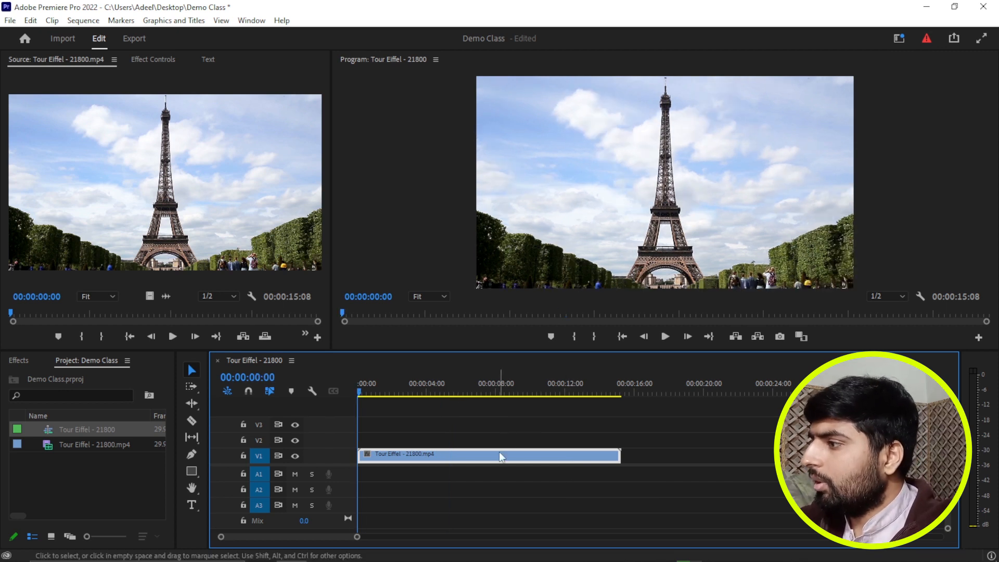
pyautogui.moveTo(359, 391); pyautogui.dragTo(365, 393)
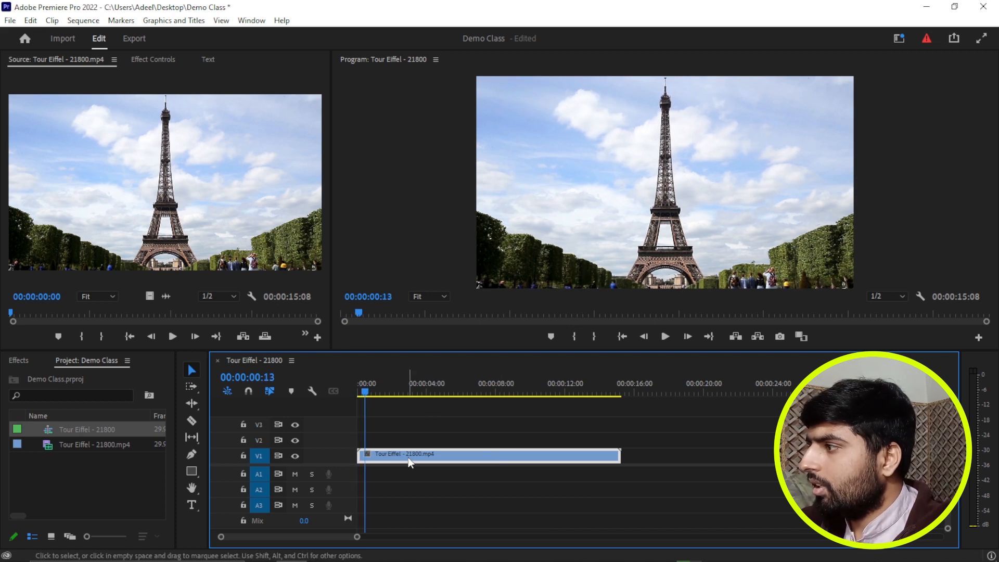
pyautogui.click(780, 337)
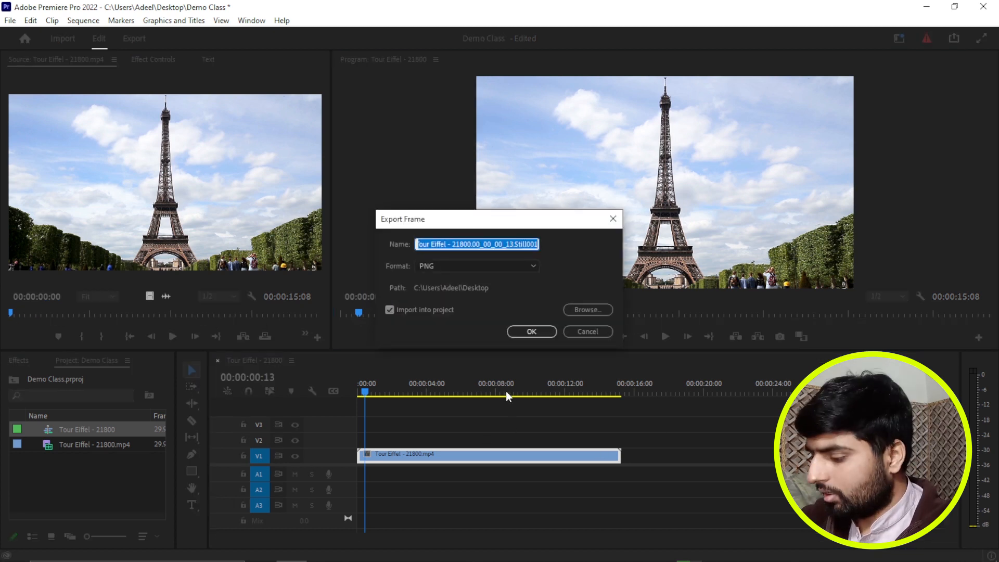
pyautogui.write('1')
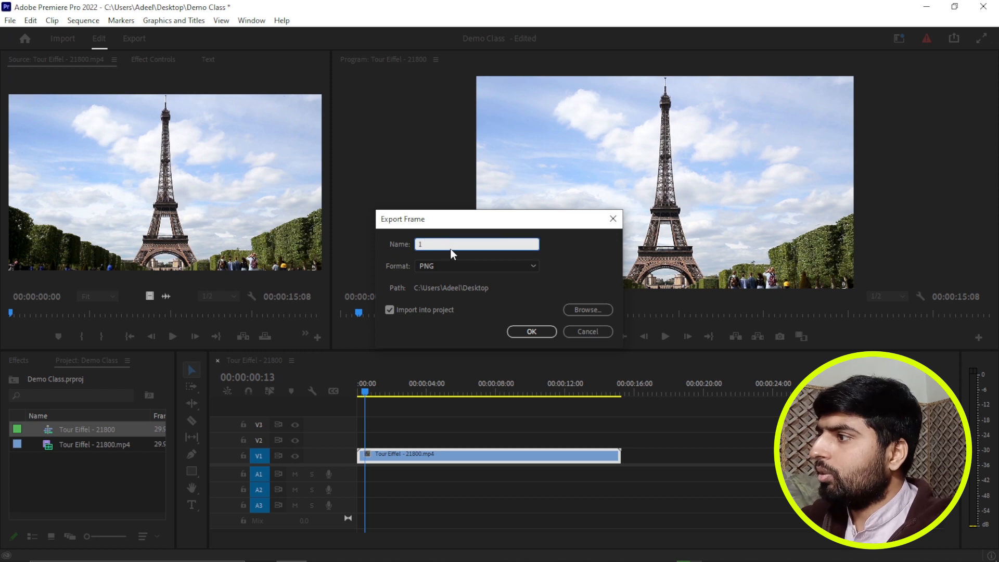
pyautogui.click(508, 266)
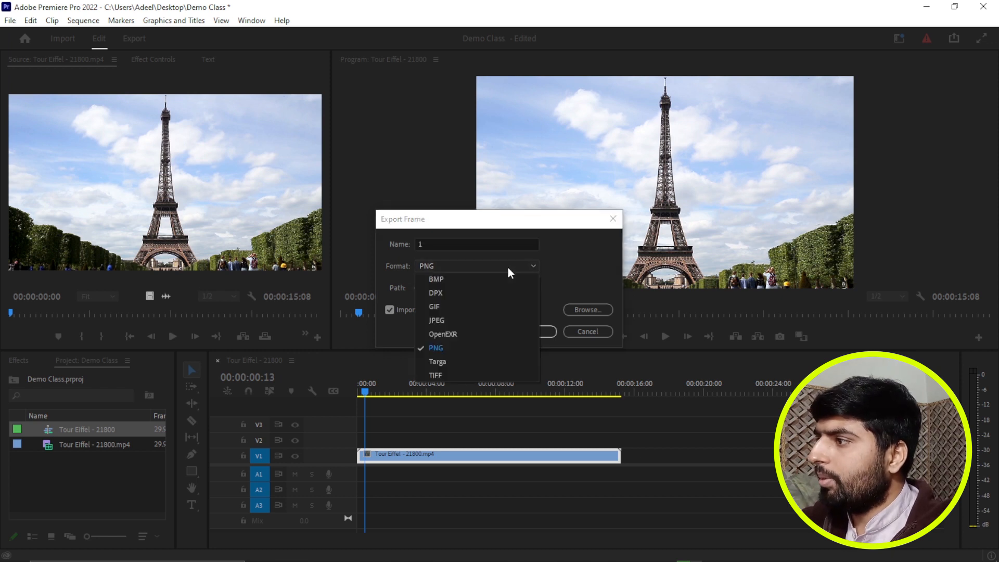
pyautogui.click(479, 345)
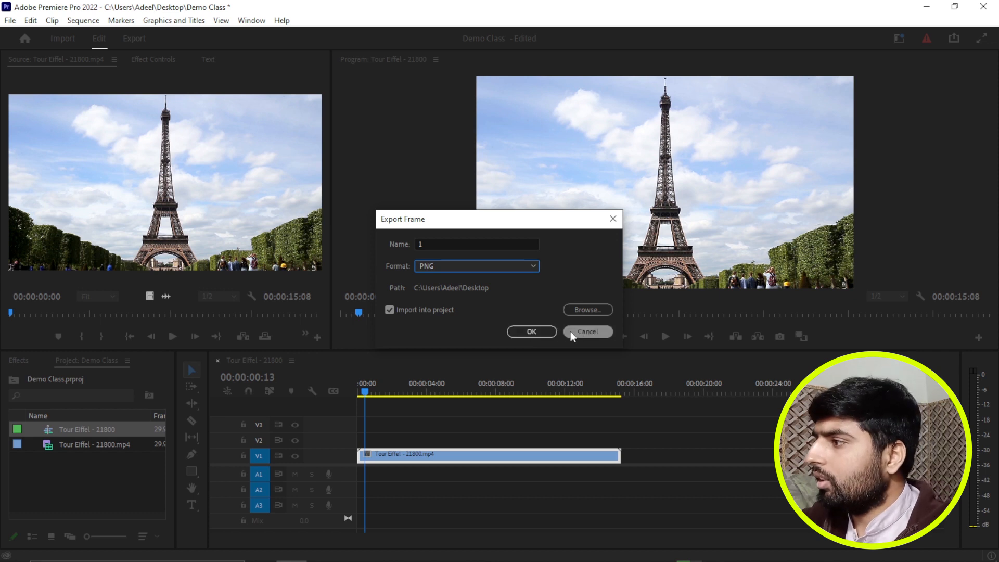
pyautogui.click(588, 330)
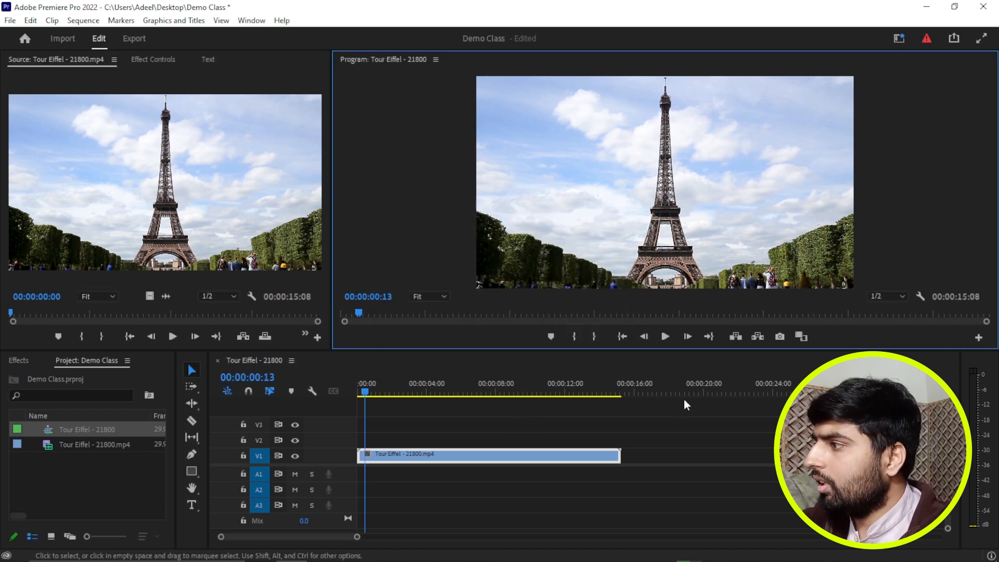
# Step: Export the current frame as a PNG named "png file" to the Desktop and import it into the project
pyautogui.click(780, 337)
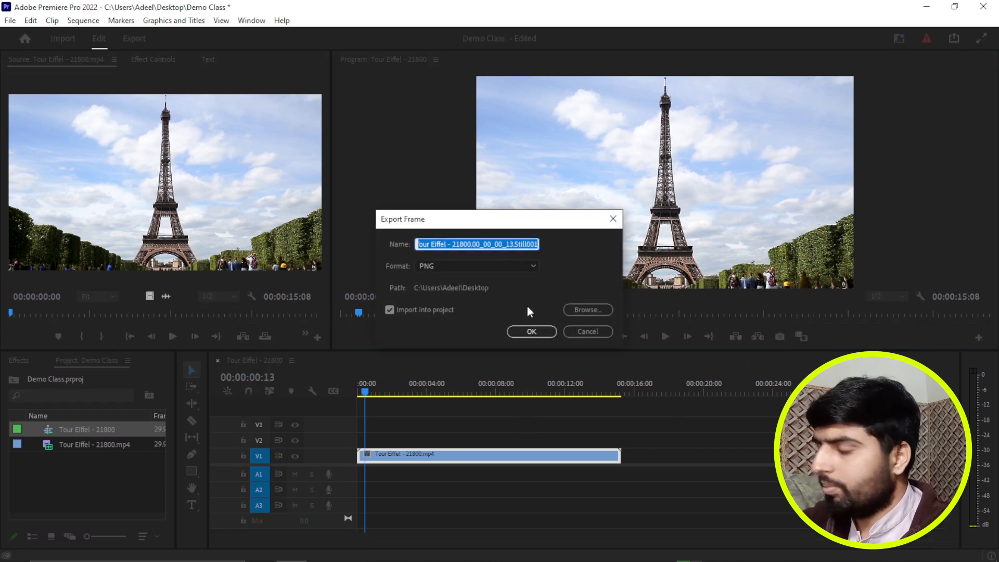
pyautogui.write('png ')
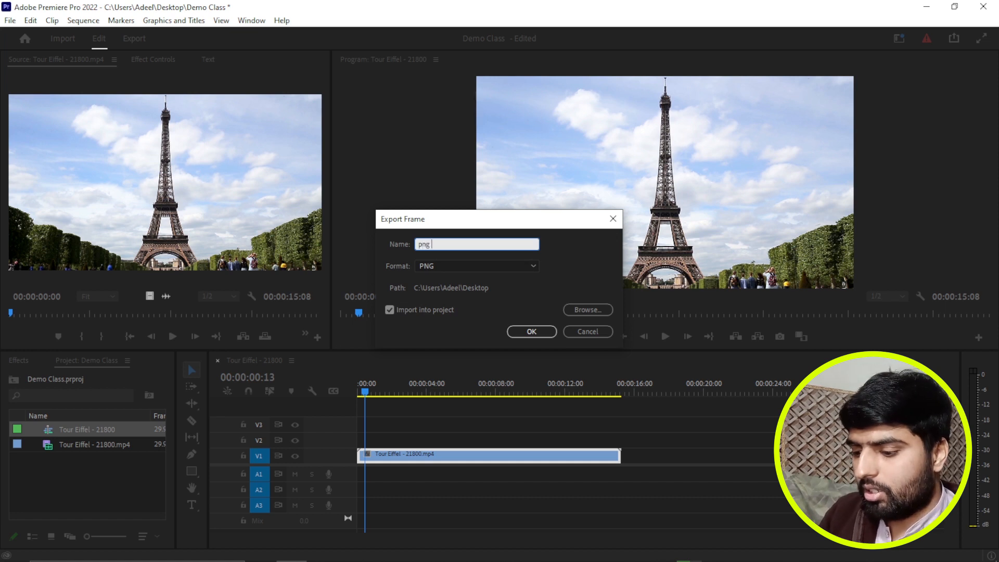
pyautogui.write('file')
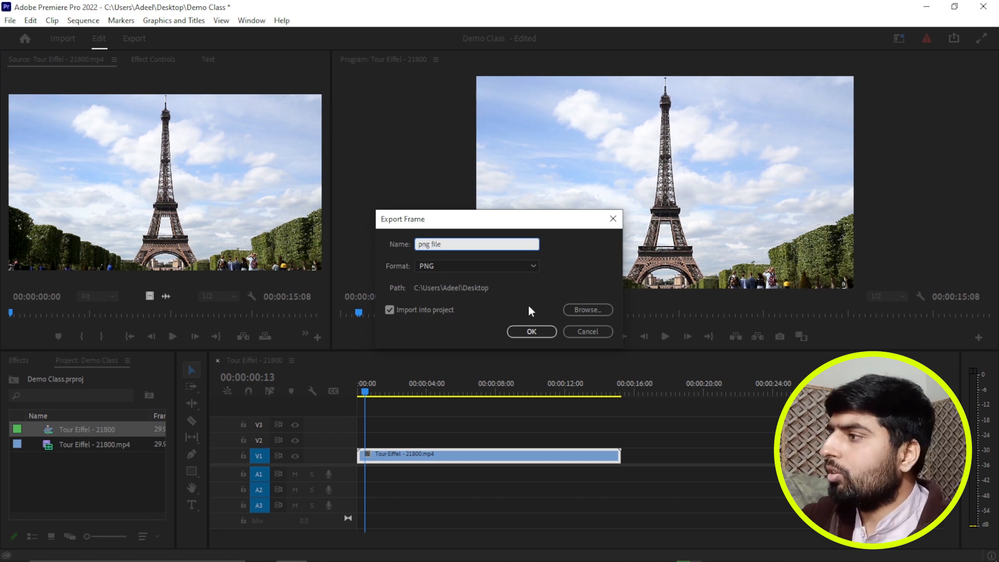
pyautogui.click(531, 330)
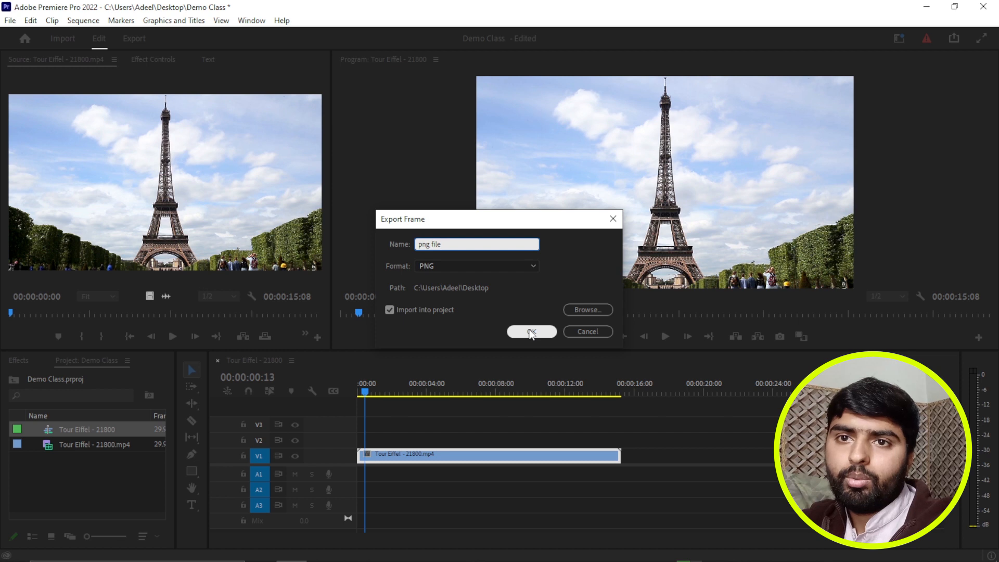
pyautogui.click(525, 335)
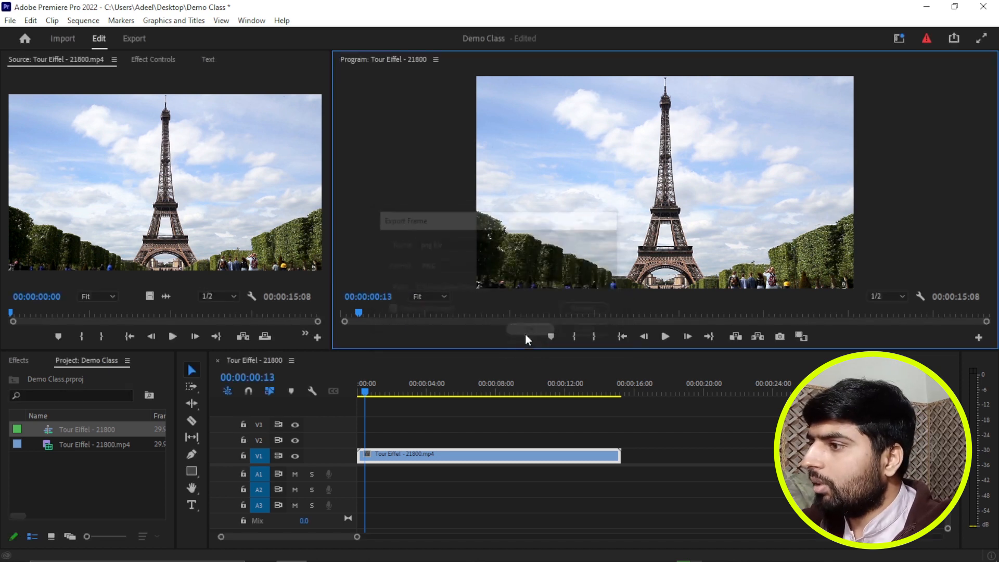
# Step: Place png file.png on track V2 at the start of the sequence and open it in Adobe Photoshop
pyautogui.moveTo(49, 430); pyautogui.dragTo(357, 446)
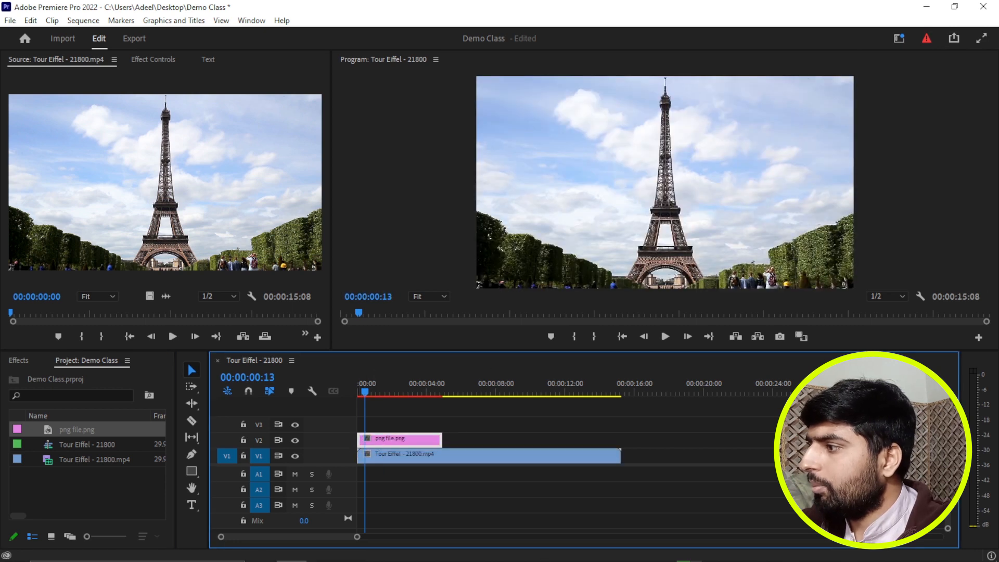
pyautogui.moveTo(536, 560)
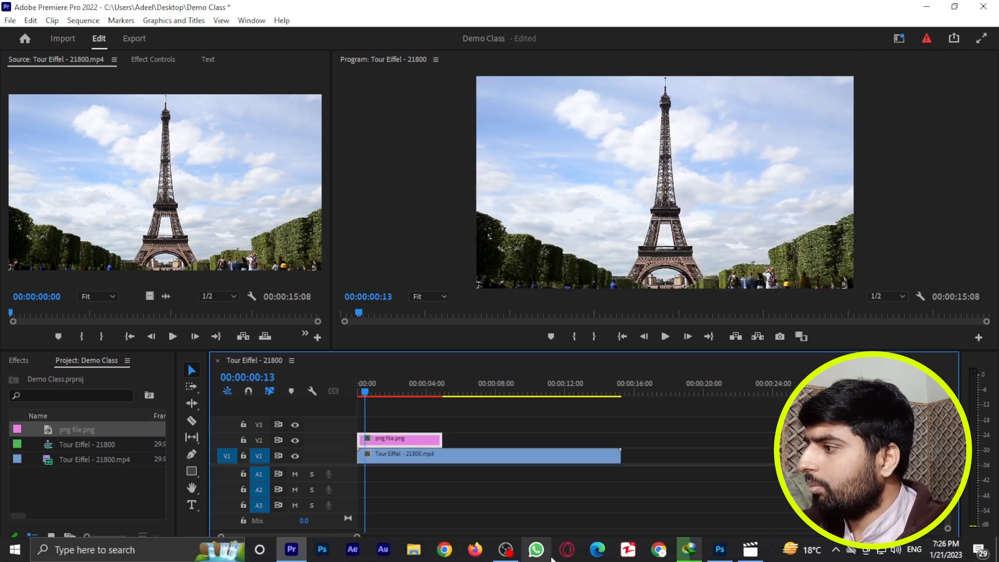
pyautogui.rightClick(408, 441)
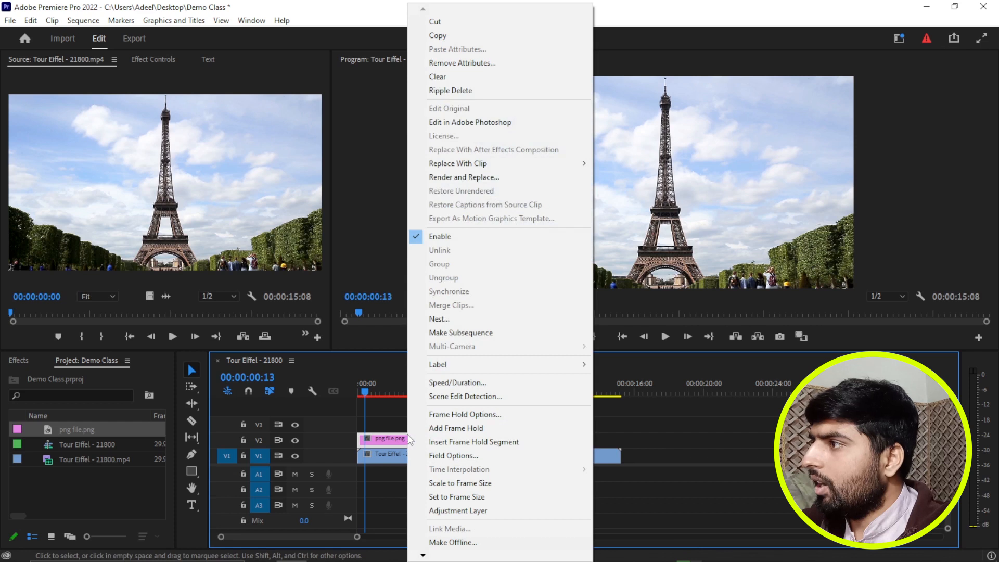
pyautogui.click(454, 121)
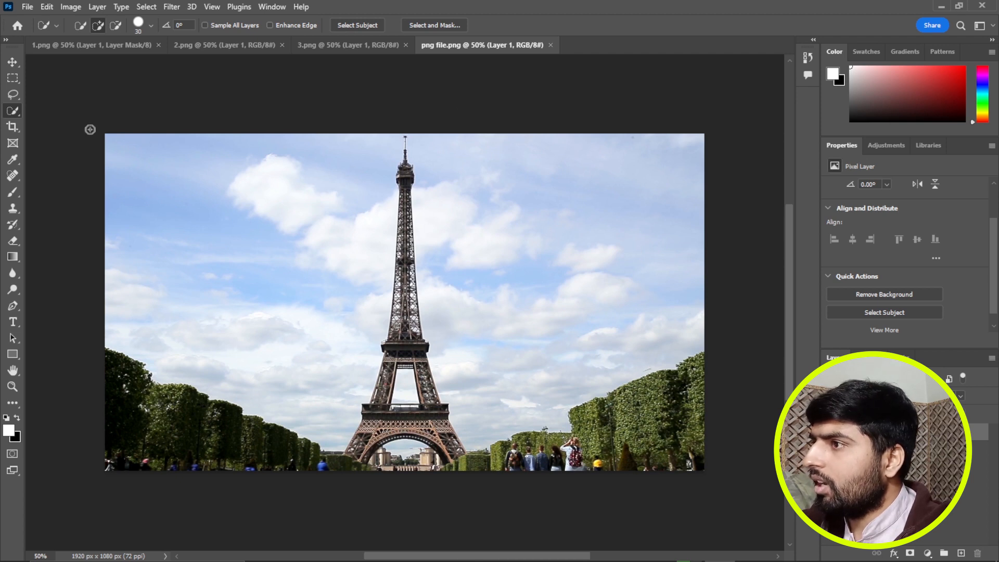
# Step: Select the whole Eiffel Tower with a rectangular Object Selection around it
pyautogui.click(13, 61)
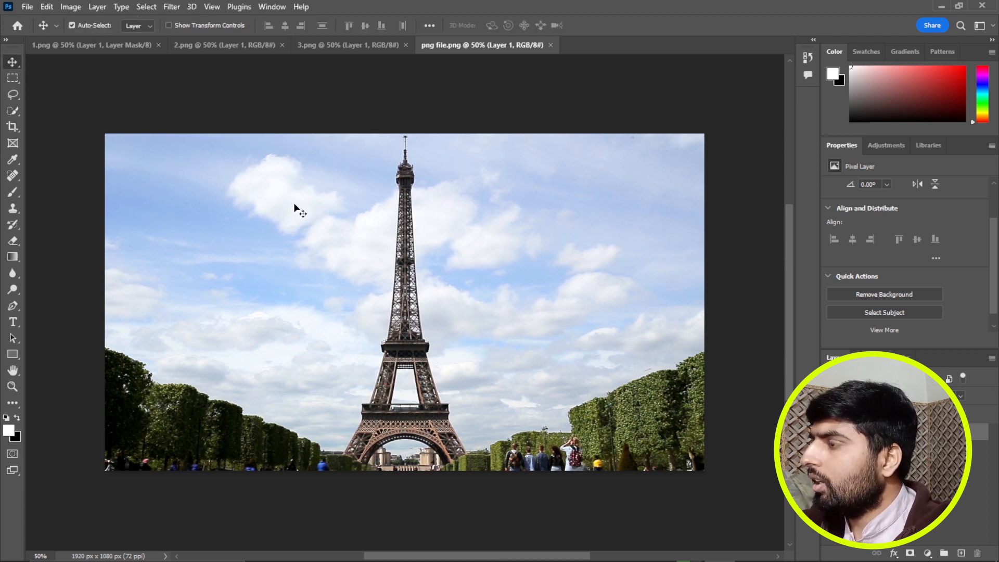
pyautogui.moveTo(12, 110); pyautogui.dragTo(57, 111)
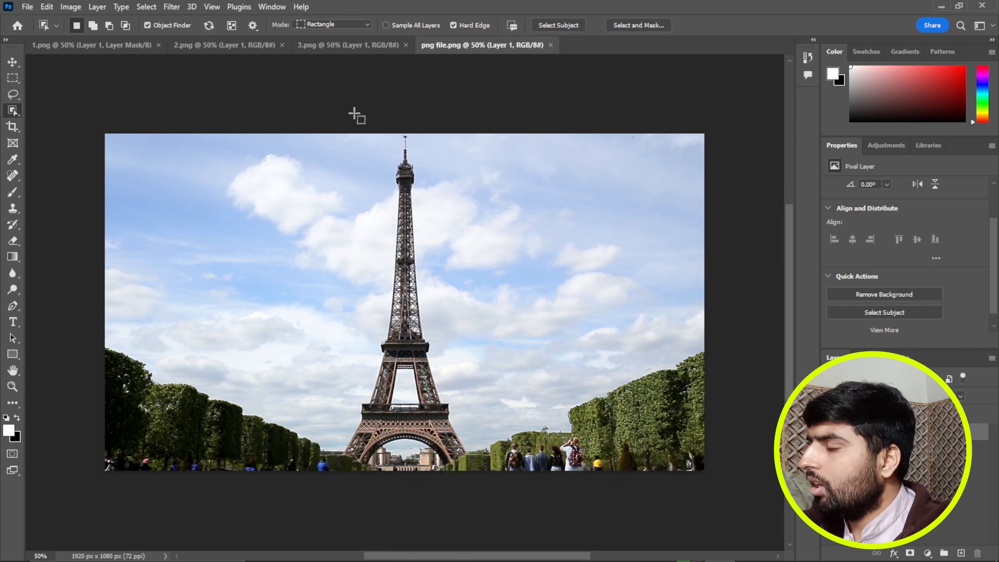
pyautogui.moveTo(354, 114); pyautogui.dragTo(472, 469)
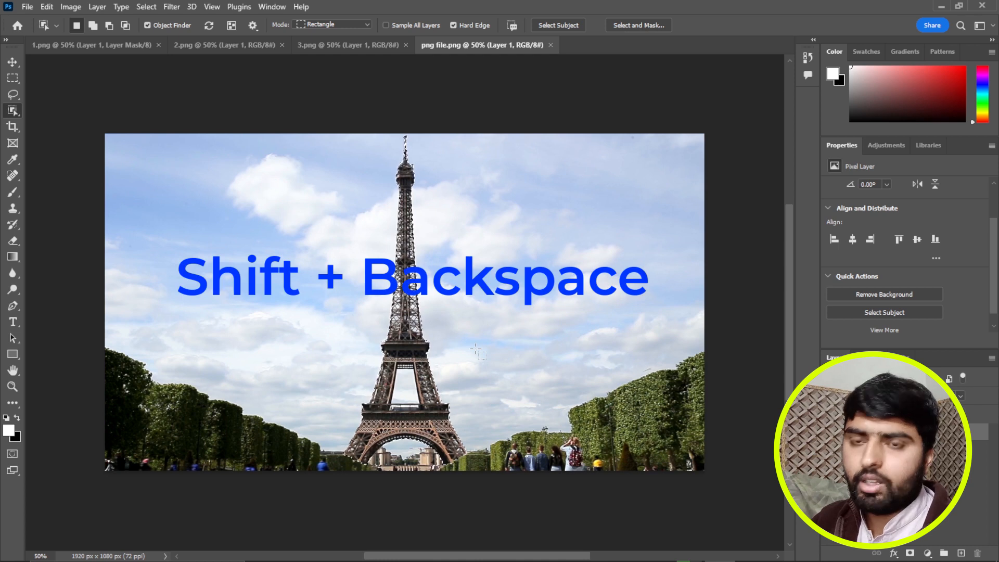
# Step: Fill the tower selection with Content-Aware at Normal mode and 100% opacity, and deselect it
pyautogui.press('shift')
pyautogui.hotkey('shift', 'BackSpace')
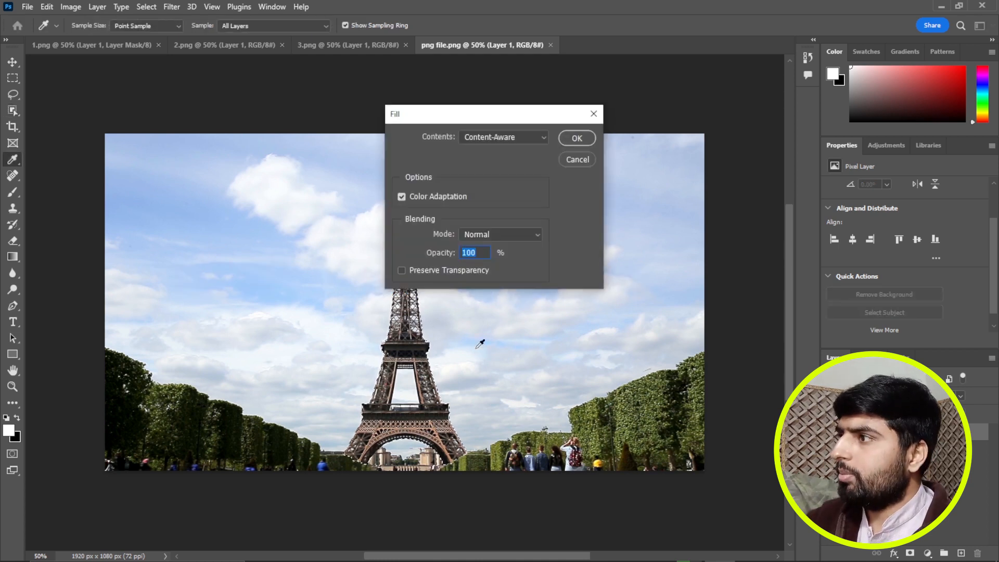
pyautogui.moveTo(425, 114); pyautogui.dragTo(417, 129)
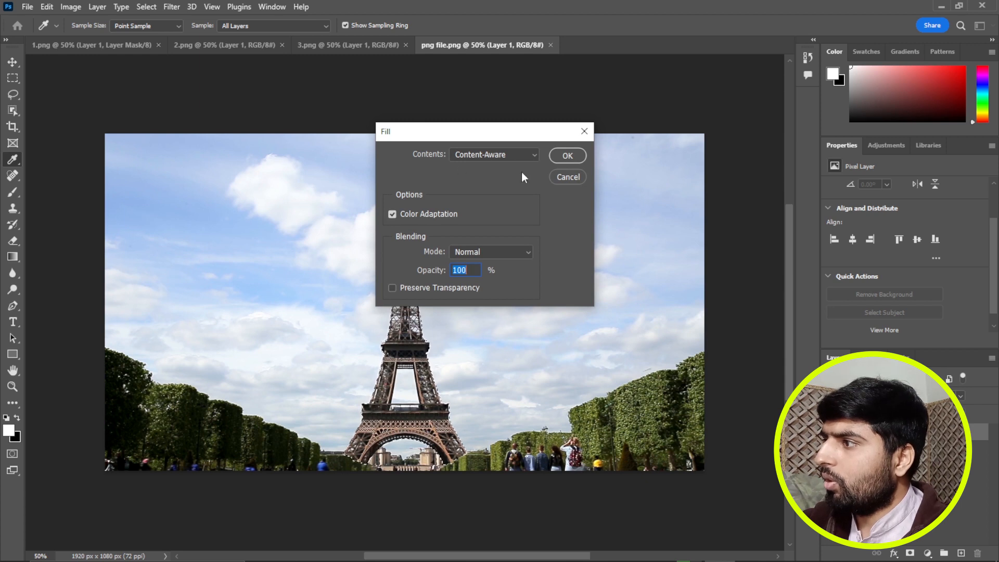
pyautogui.click(562, 155)
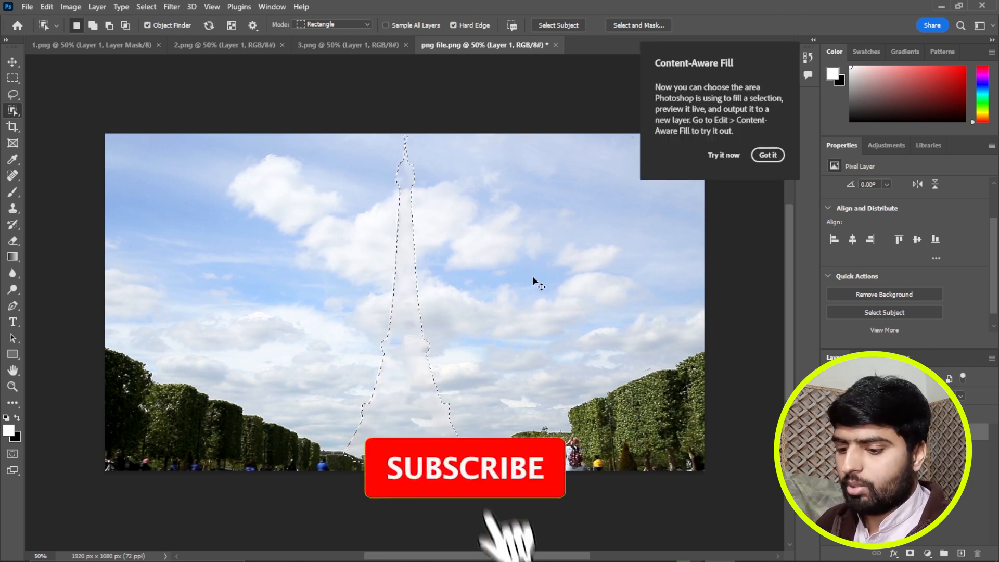
pyautogui.hotkey('ctrl', 'd')
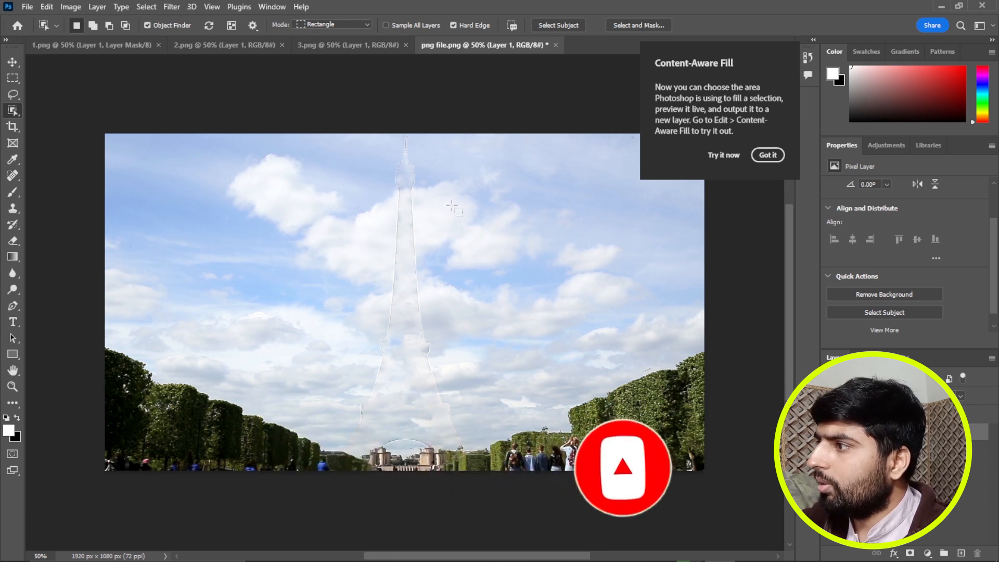
# Step: Paint over the leftover tower outline in the sky with the Content-Aware Spot Healing Brush at size 50
pyautogui.click(13, 176)
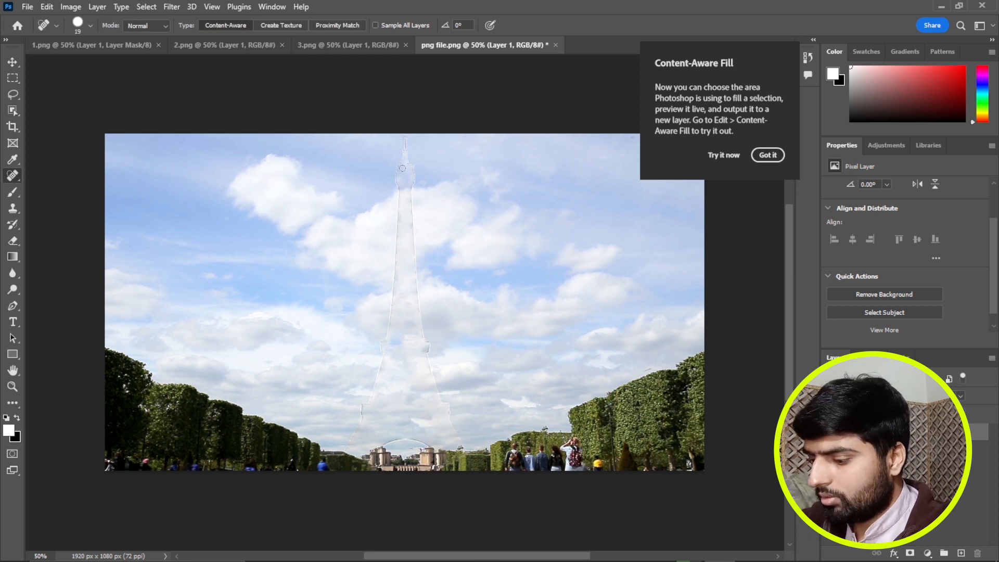
pyautogui.moveTo(403, 145)
pyautogui.mouseDown()
pyautogui.moveTo(421, 184)
pyautogui.moveTo(401, 173)
pyautogui.moveTo(396, 301)
pyautogui.mouseUp()
pyautogui.moveTo(413, 179); pyautogui.dragTo(428, 355)
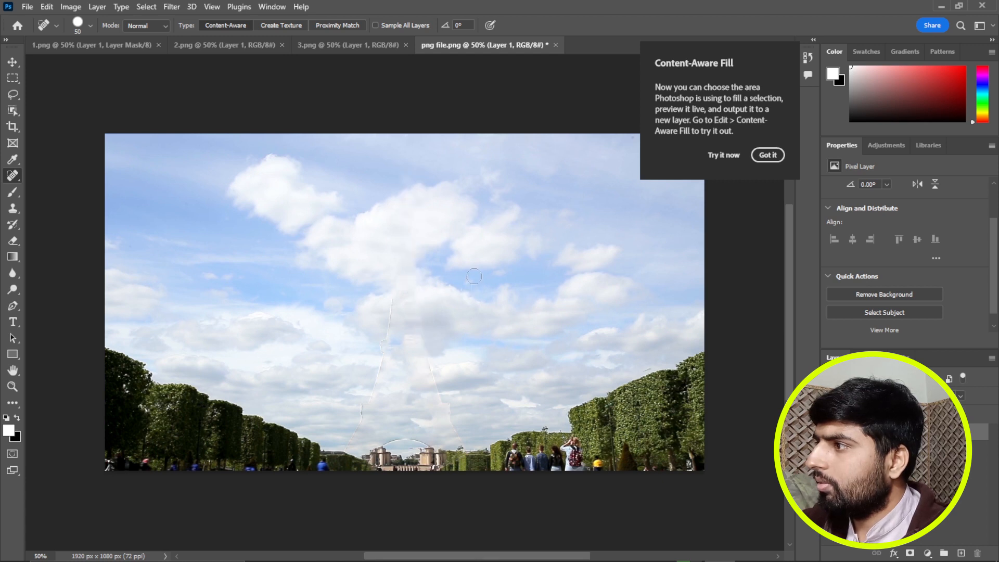
pyautogui.click(407, 178)
pyautogui.moveTo(395, 310)
pyautogui.mouseDown()
pyautogui.moveTo(379, 398)
pyautogui.moveTo(403, 379)
pyautogui.moveTo(347, 453)
pyautogui.mouseUp()
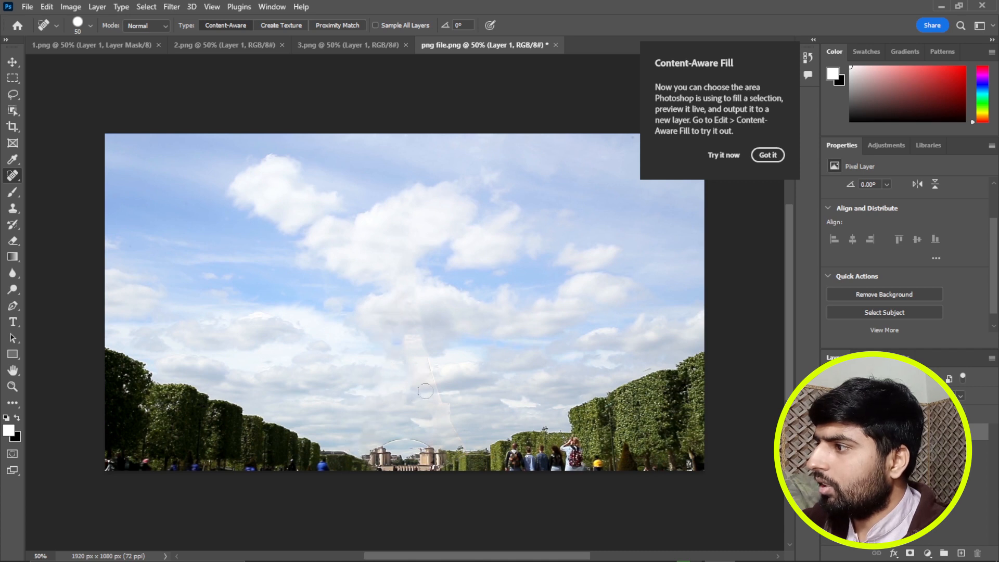
pyautogui.moveTo(420, 298); pyautogui.dragTo(422, 360)
pyautogui.moveTo(432, 409); pyautogui.dragTo(412, 419)
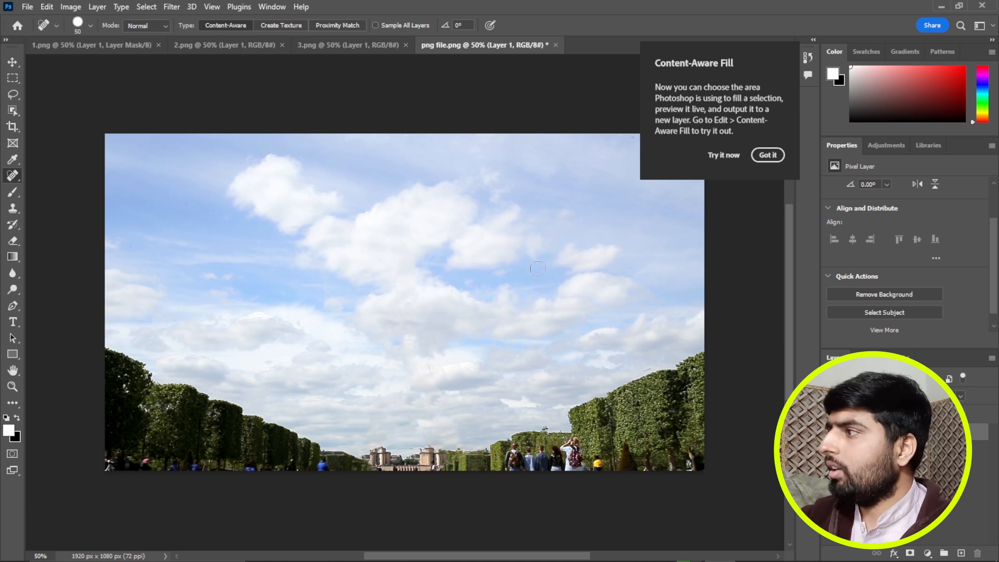
# Step: Dismiss the Content-Aware Fill tip, save the retouched png file.png and switch back to Premiere Pro
pyautogui.click(767, 155)
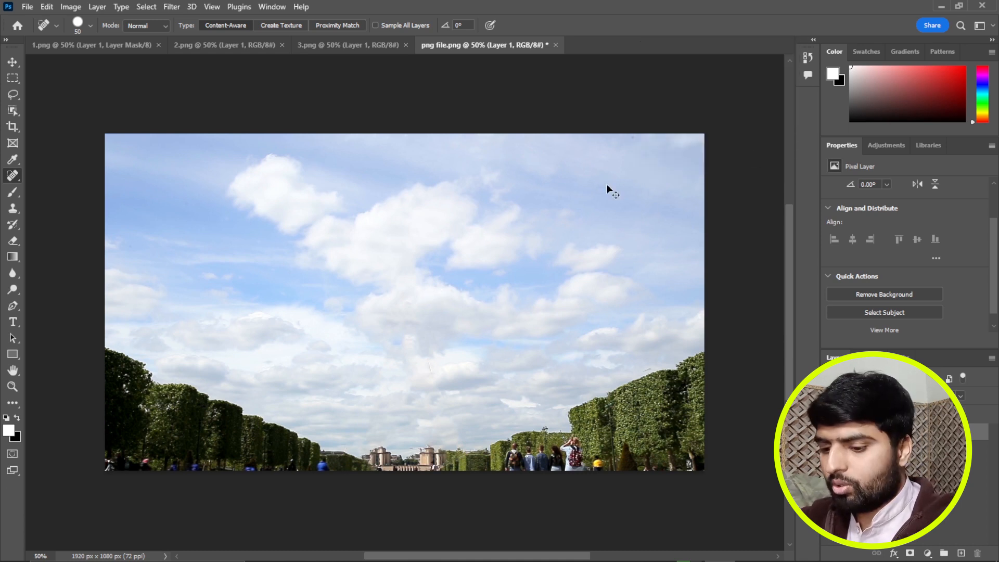
pyautogui.hotkey('ctrl', 's')
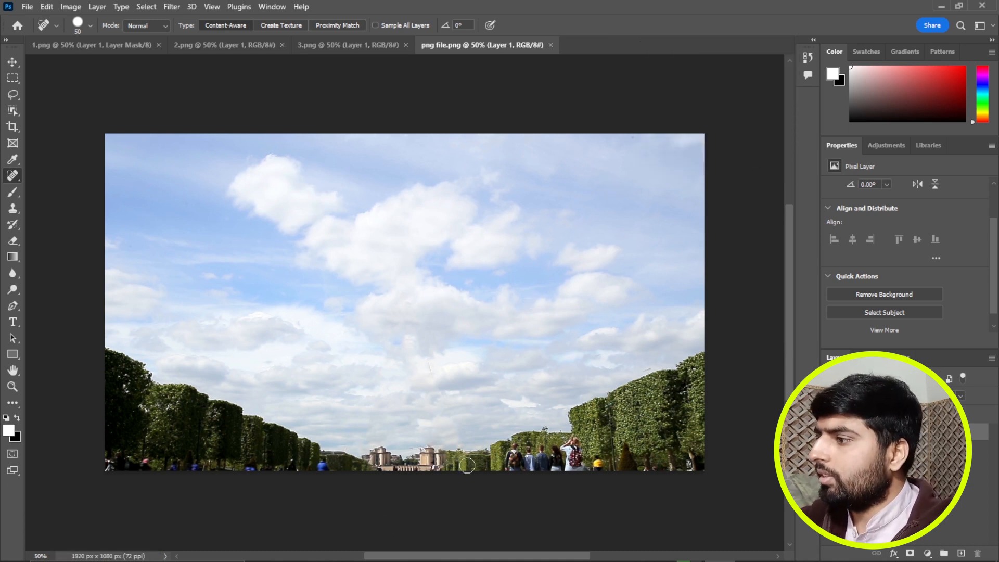
pyautogui.click(291, 550)
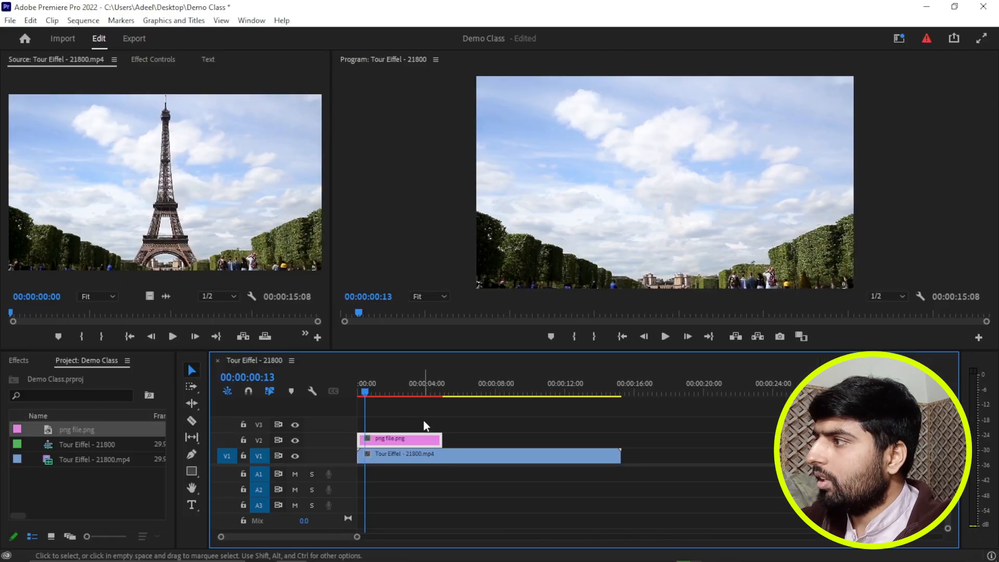
# Step: Extend the png file.png clip on V2 to the end of the video clip and play the sequence from the start
pyautogui.moveTo(364, 390); pyautogui.dragTo(348, 420)
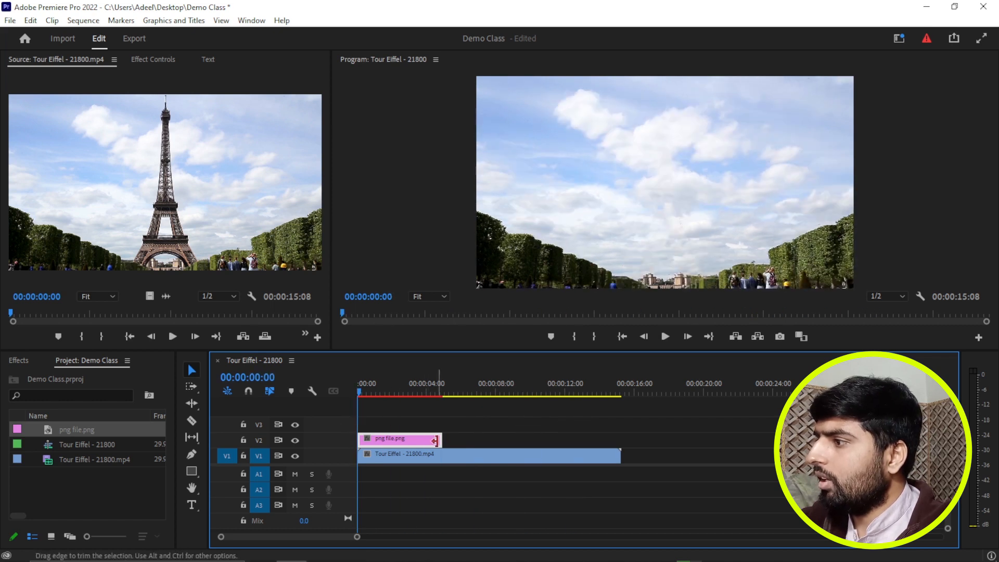
pyautogui.moveTo(438, 439); pyautogui.dragTo(611, 445)
pyautogui.press('space')
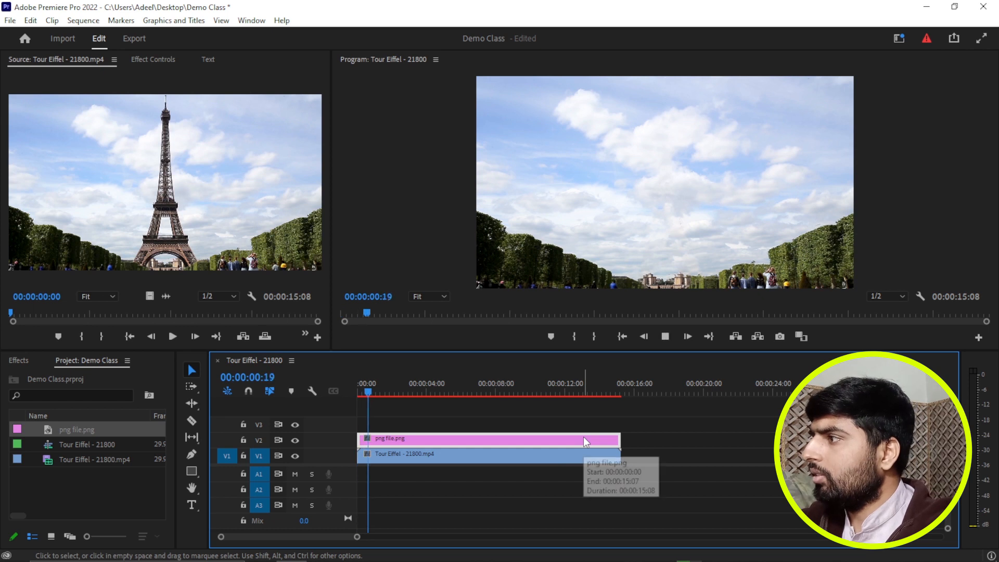
# Step: Stop playback, return the playhead to the start of the sequence and hide video track V2
pyautogui.press('space')
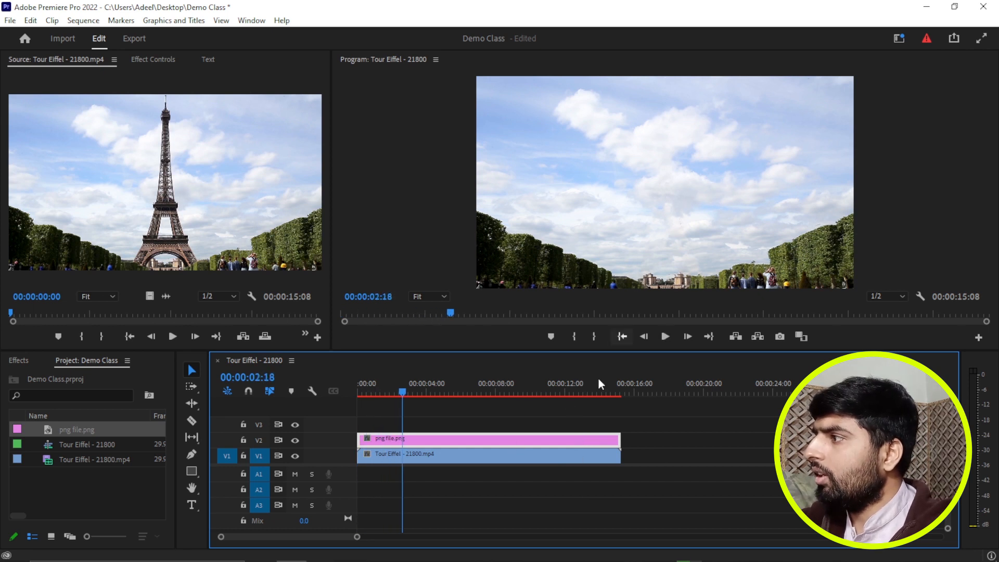
pyautogui.moveTo(404, 394); pyautogui.dragTo(357, 395)
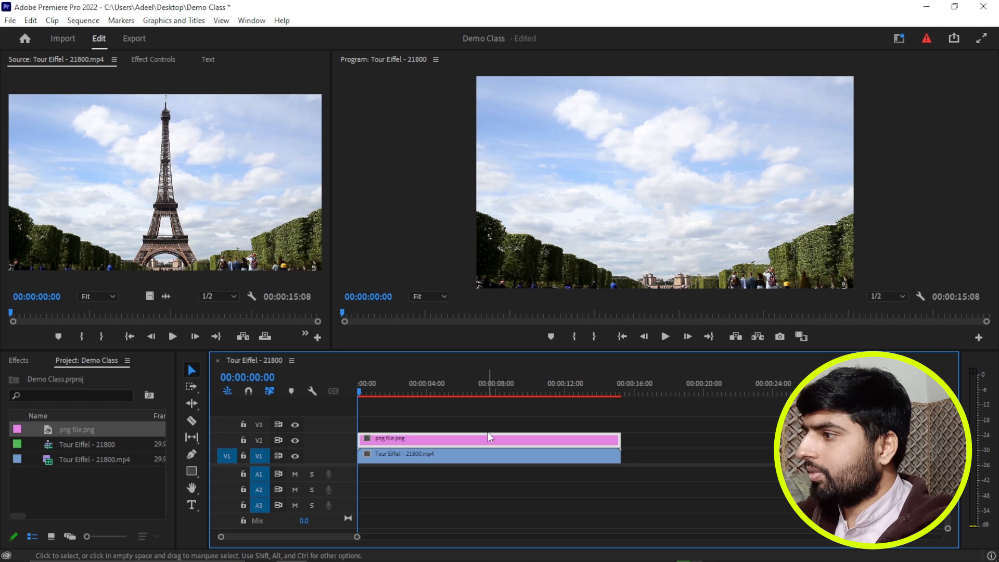
pyautogui.click(296, 441)
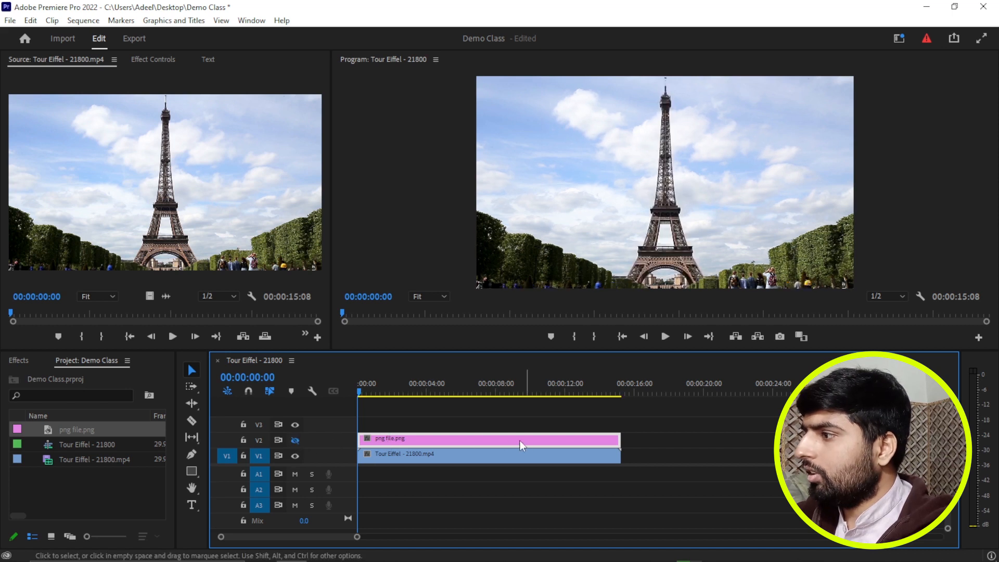
# Step: Export the video frame at 00:00:00:23 as a PNG named 1 and import it into the project
pyautogui.moveTo(358, 392); pyautogui.dragTo(372, 397)
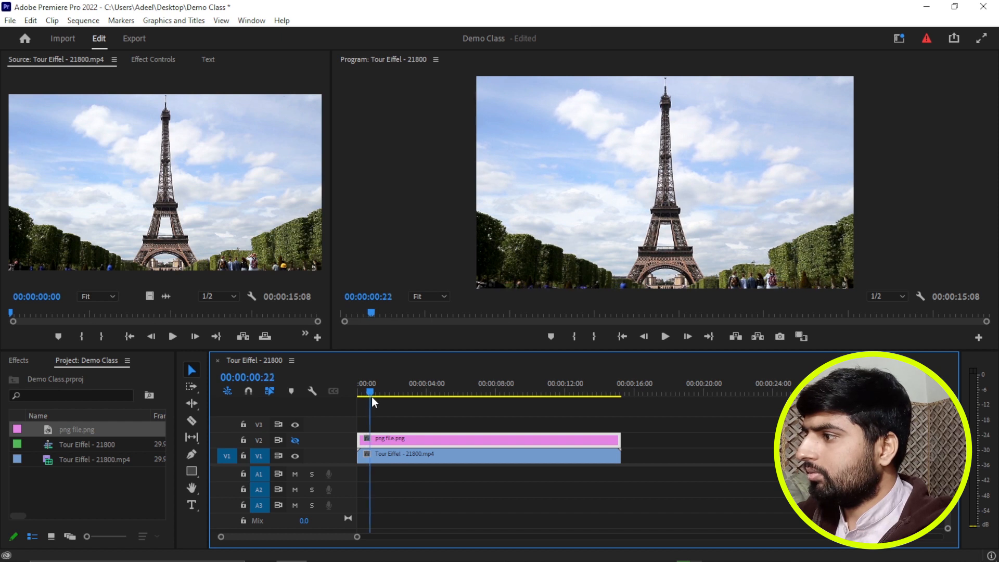
pyautogui.click(394, 458)
pyautogui.click(779, 337)
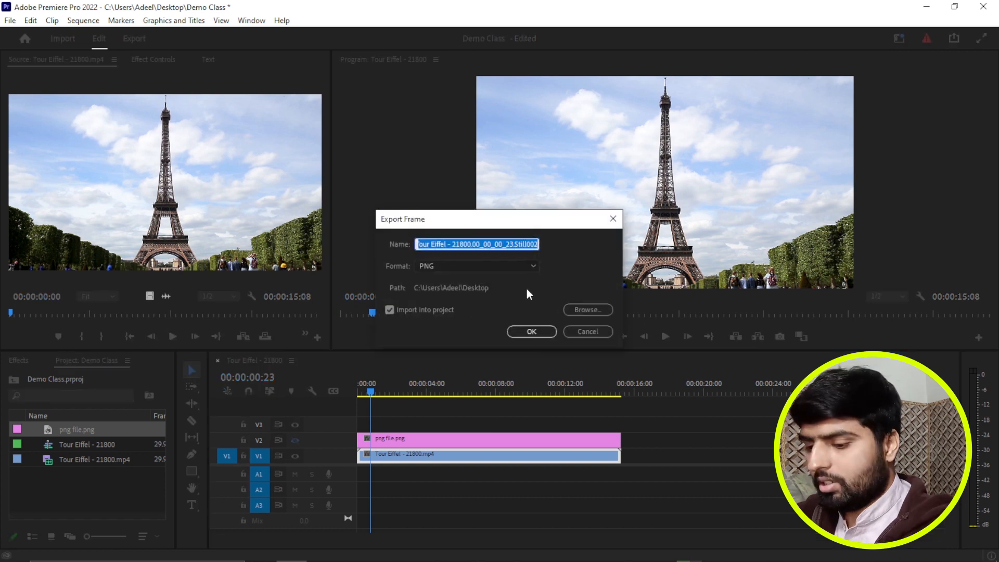
pyautogui.write('1')
pyautogui.click(532, 332)
pyautogui.click(486, 298)
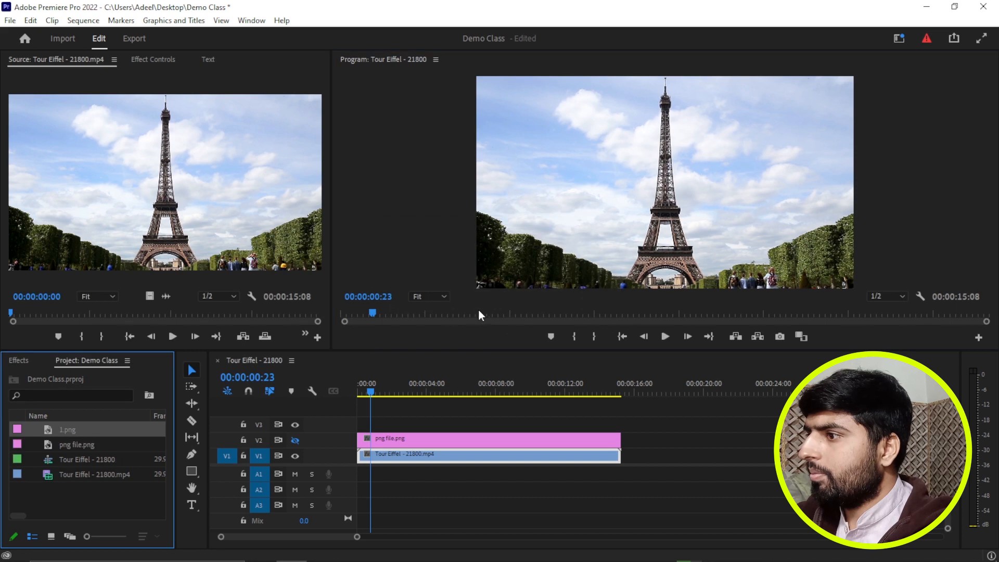
# Step: Place 1.png on track V3 at the playhead and open it in Photoshop, updating it from the disk copy
pyautogui.moveTo(47, 429); pyautogui.dragTo(374, 422)
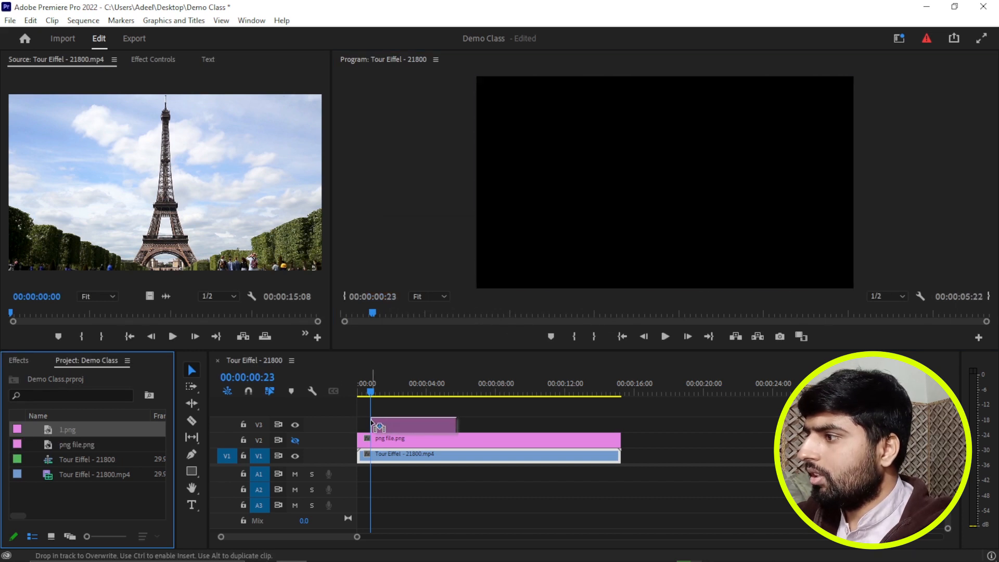
pyautogui.click(395, 426)
pyautogui.rightClick(395, 425)
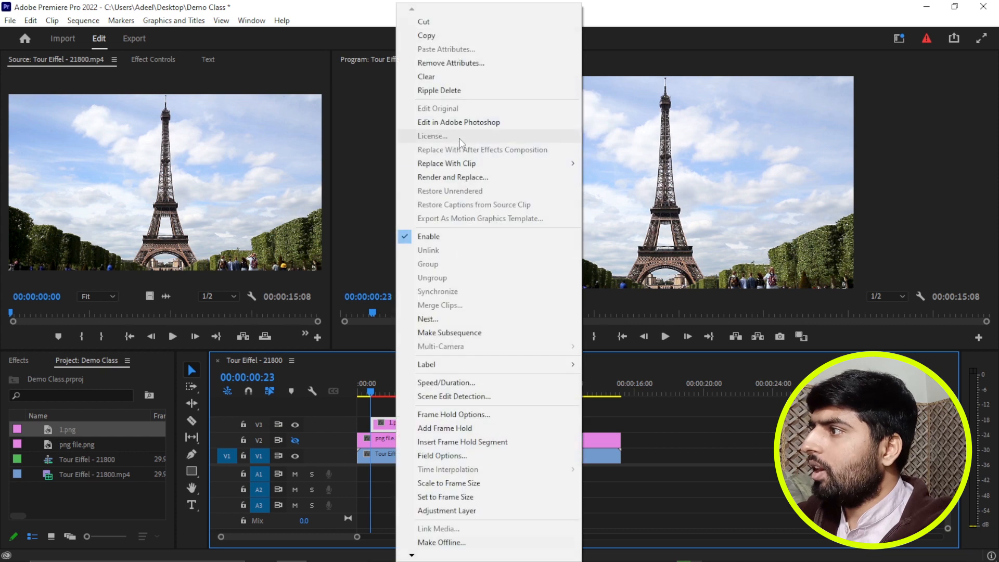
pyautogui.click(459, 124)
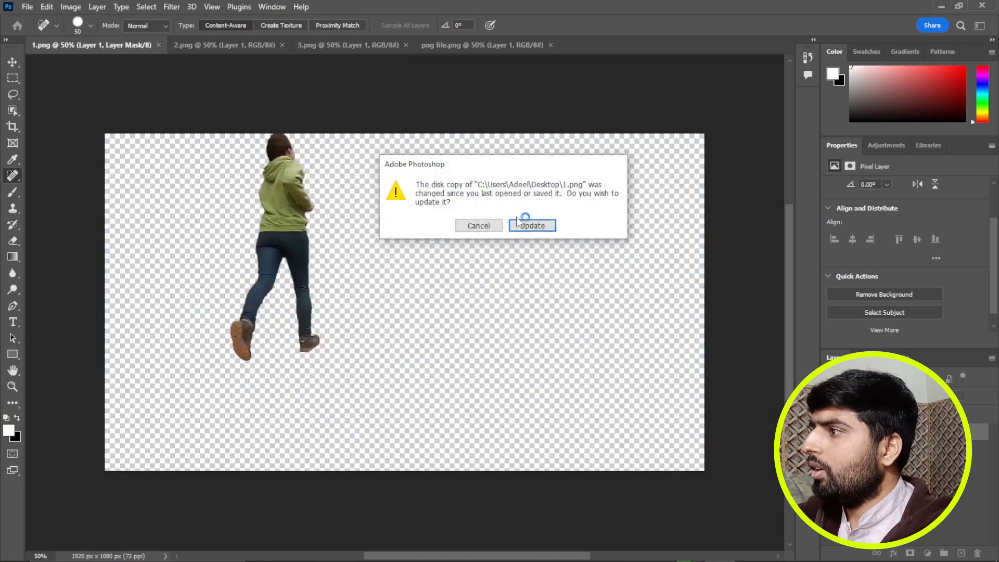
pyautogui.click(530, 225)
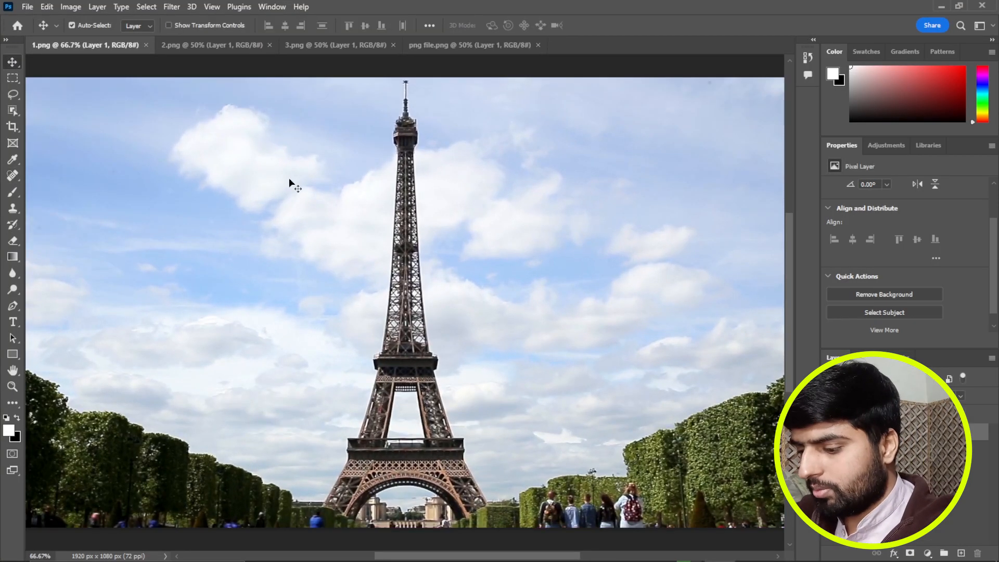
# Step: Outline the tower's arched base with the Pen tool, delete everything around it from 1.png and deselect
pyautogui.press('p')
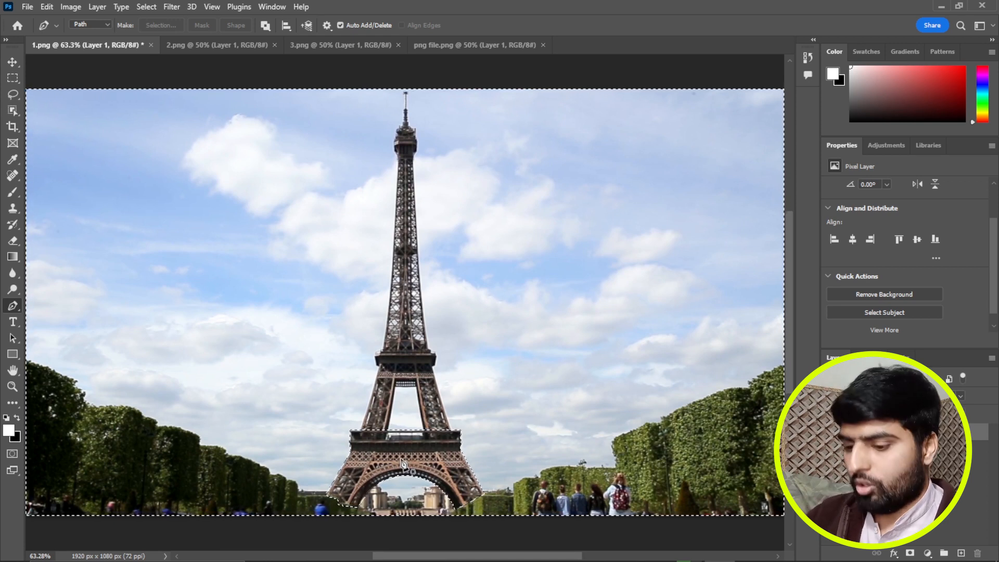
pyautogui.press('Delete')
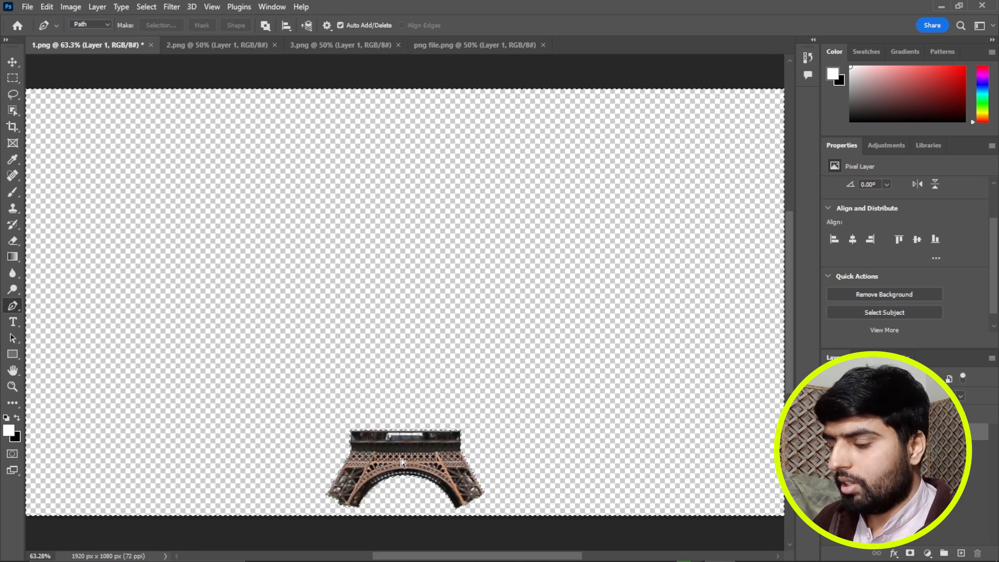
pyautogui.hotkey('ctrl', 'd')
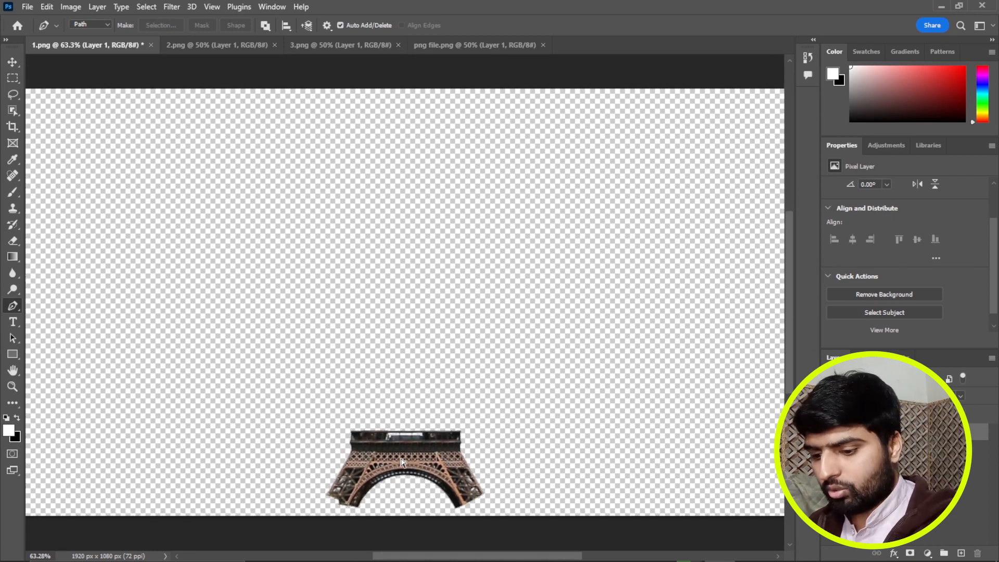
# Step: Save the cut-out 1.png and switch back to Premiere Pro
pyautogui.hotkey('ctrl', 's')
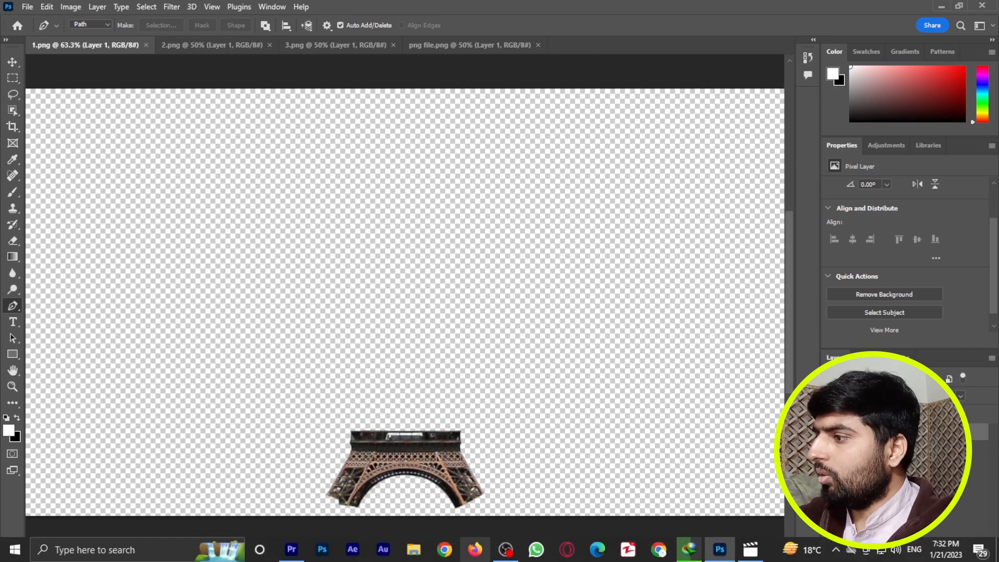
pyautogui.click(291, 550)
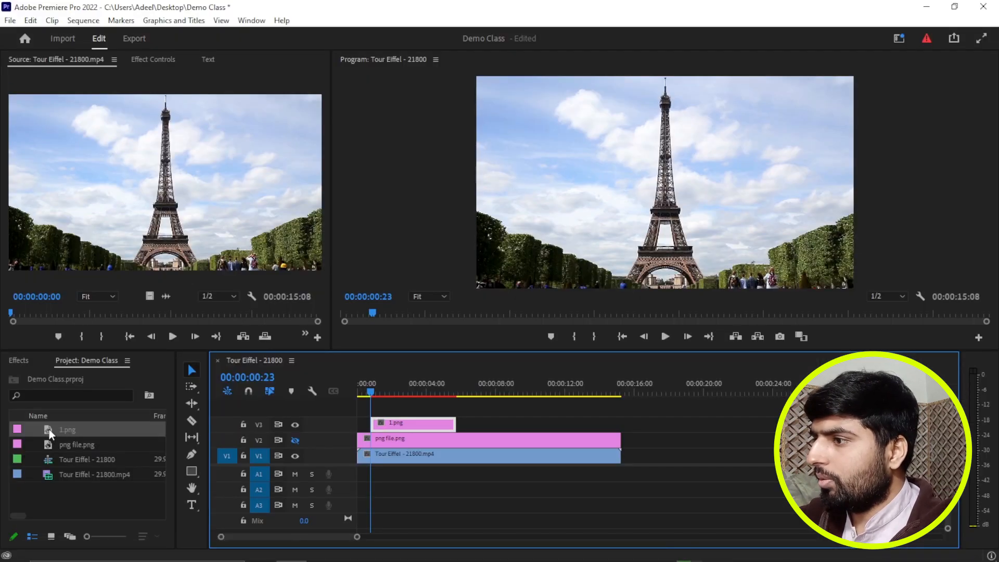
# Step: Preview the 1.png cutout alone with V1 hidden, return to the sequence start and show V1 and V2 again
pyautogui.click(294, 456)
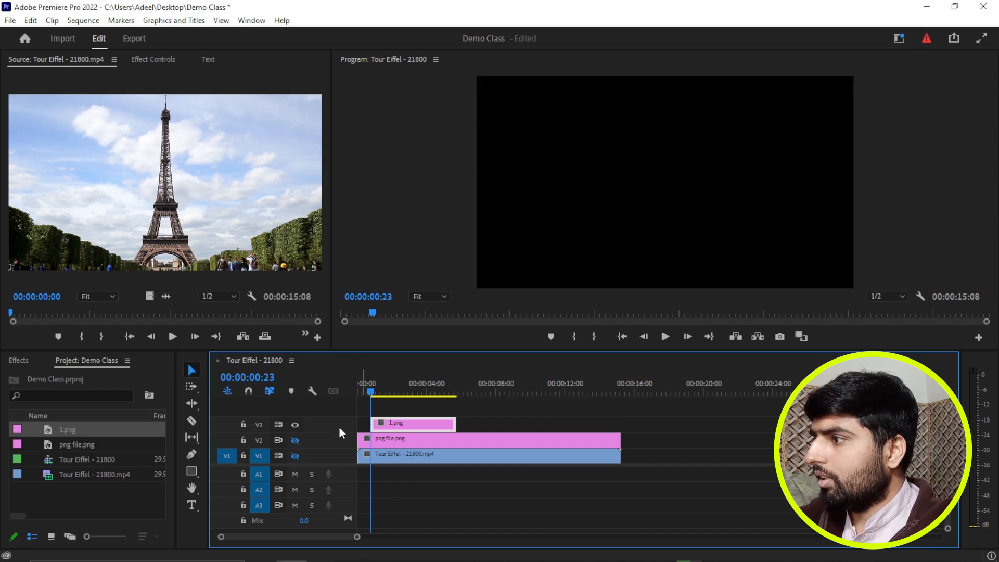
pyautogui.moveTo(373, 394); pyautogui.dragTo(391, 392)
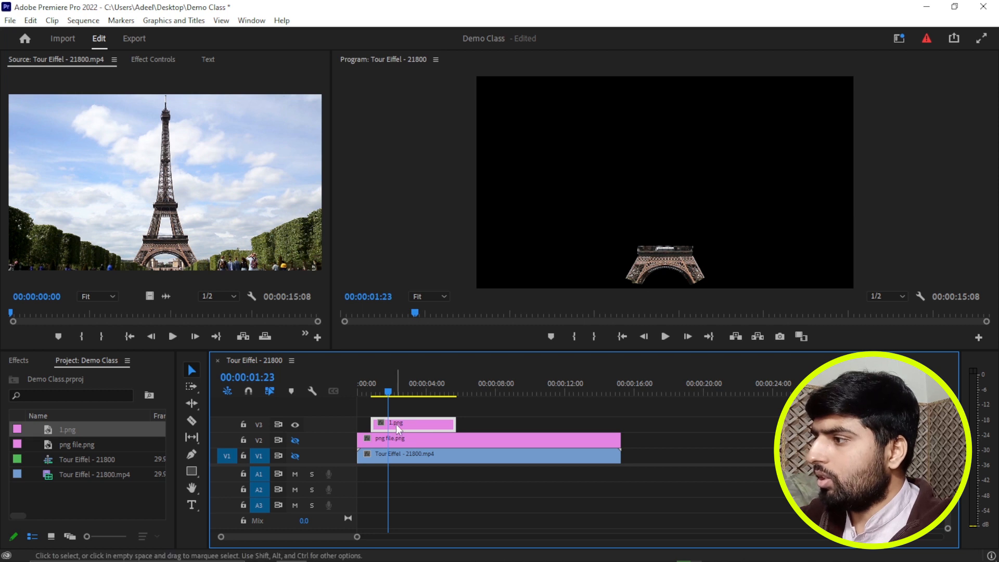
pyautogui.moveTo(388, 394); pyautogui.dragTo(357, 394)
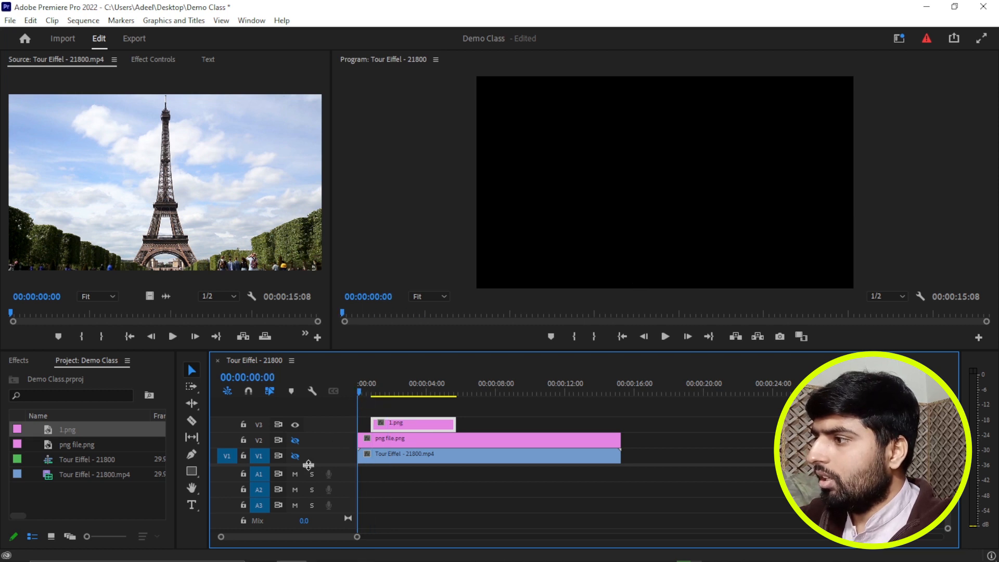
pyautogui.click(295, 455)
pyautogui.click(295, 439)
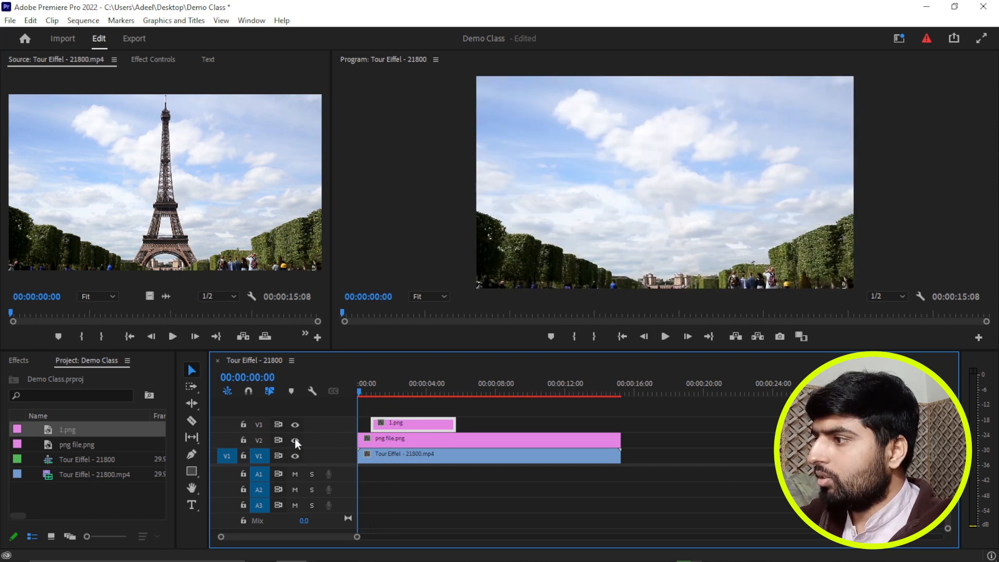
# Step: Select the Tour Eiffel video clip on V1 and hide tracks V2 and V3
pyautogui.click(423, 454)
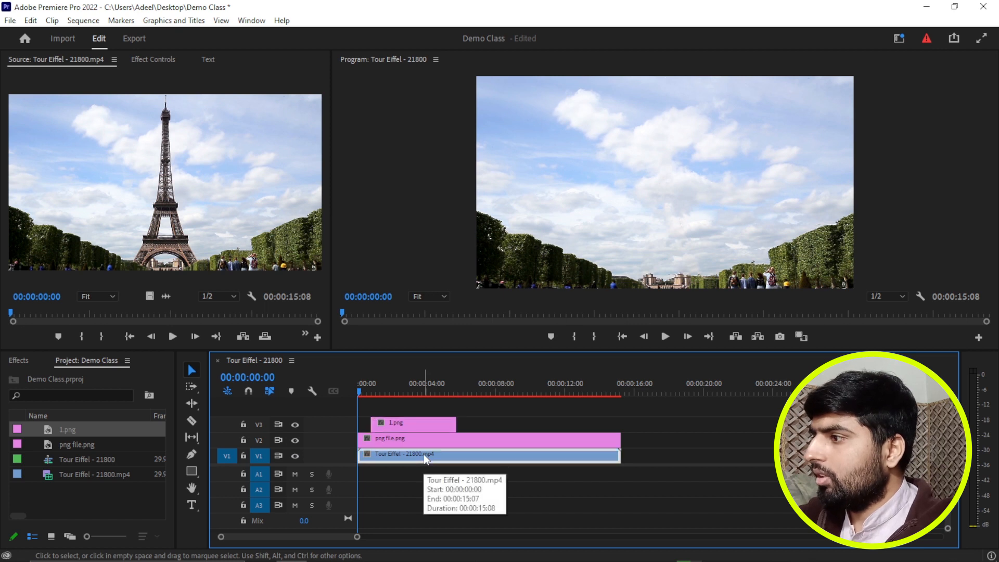
pyautogui.click(294, 440)
pyautogui.click(295, 424)
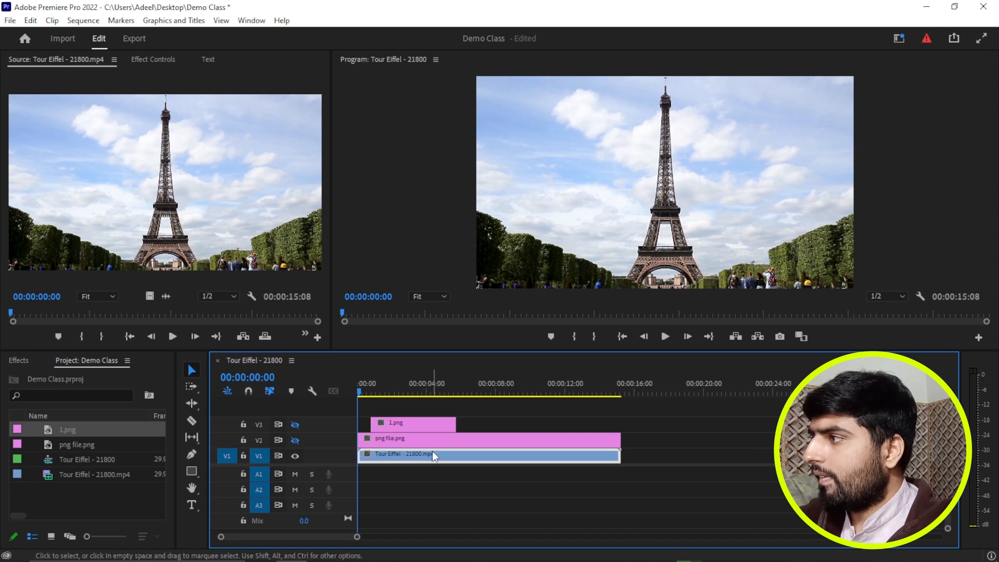
# Step: Export the video frame at 00:00:02:19 as a PNG named 22 and import it into the project
pyautogui.moveTo(359, 392); pyautogui.dragTo(404, 399)
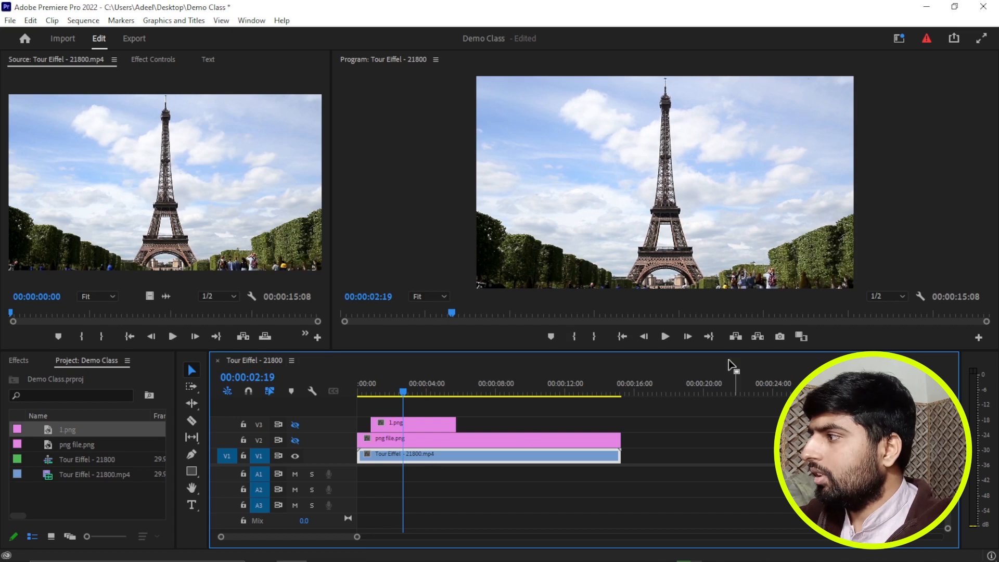
pyautogui.click(779, 337)
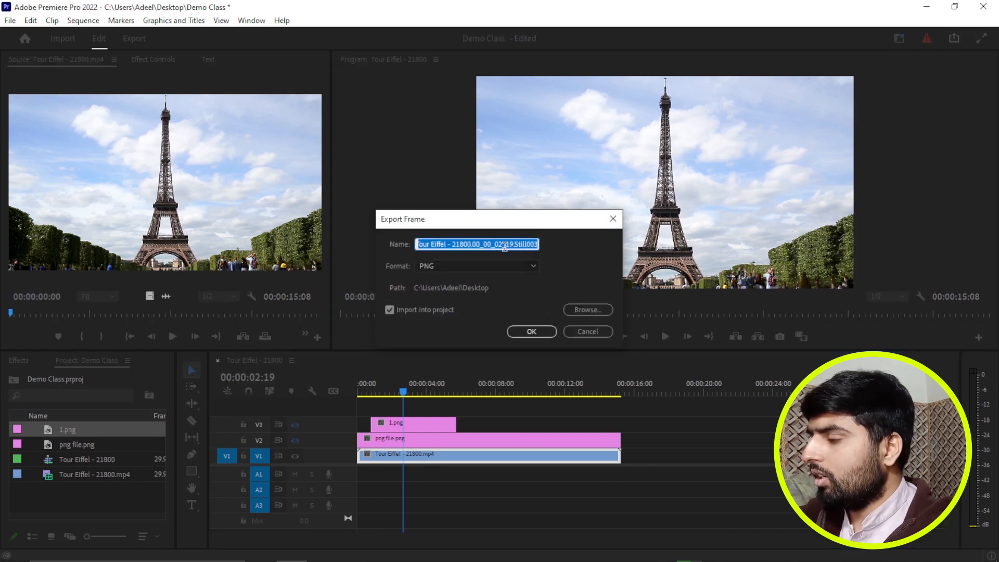
pyautogui.write('22')
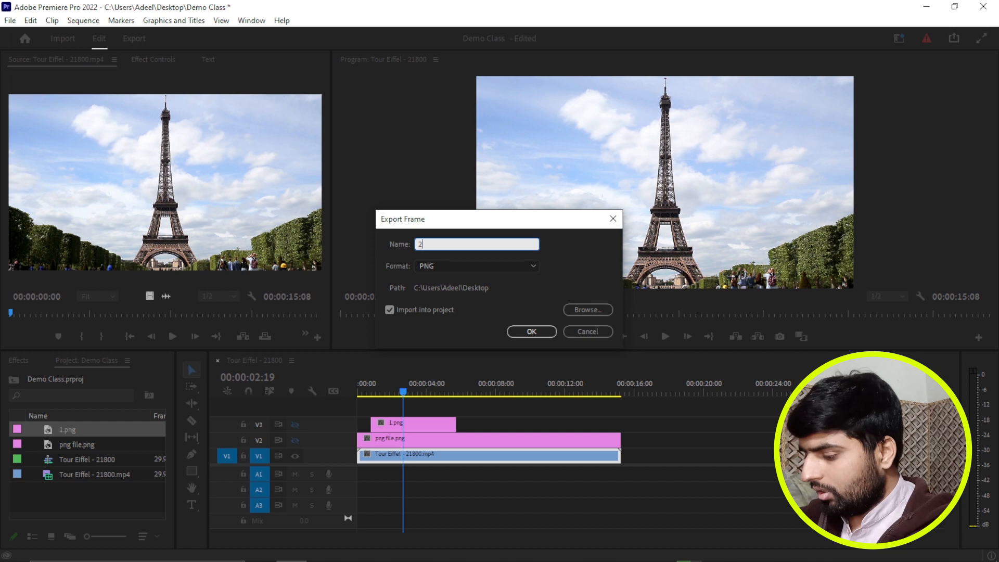
pyautogui.click(530, 331)
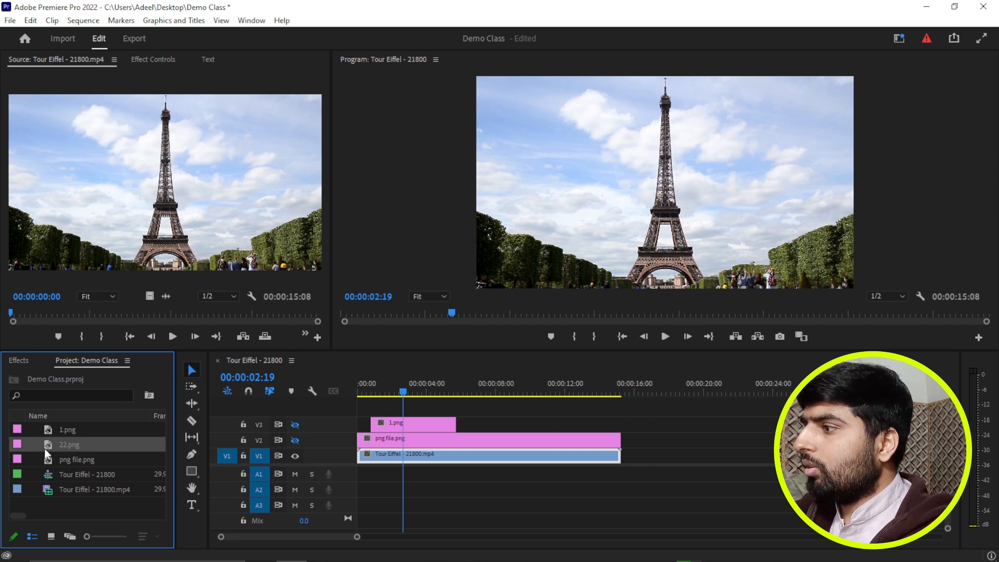
# Step: Place 22.png on a new track V4 at the playhead and open it in Photoshop
pyautogui.moveTo(50, 451); pyautogui.dragTo(411, 407)
pyautogui.rightClick(433, 407)
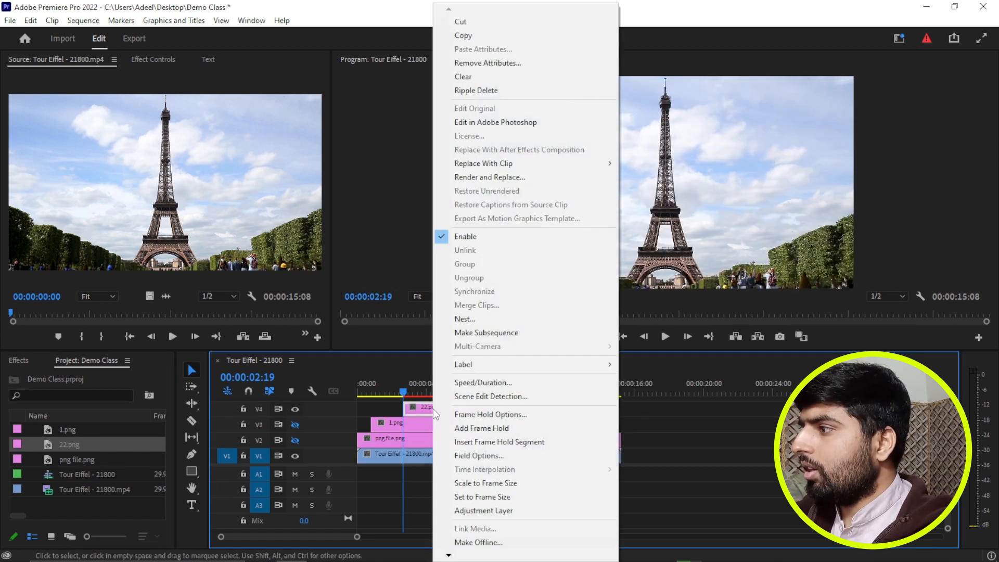
pyautogui.click(502, 123)
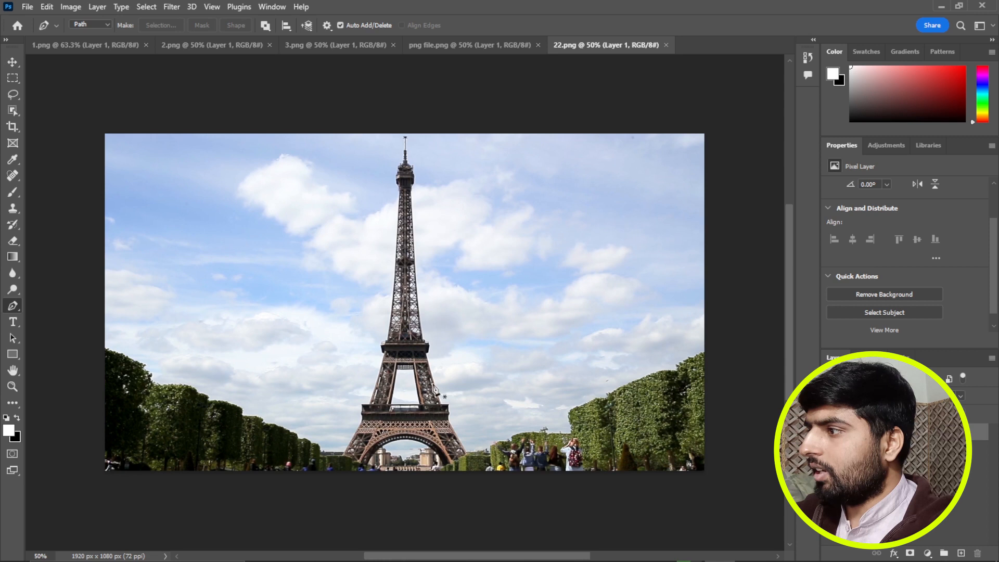
# Step: Isolate the tower's middle section in 22.png on a transparent background and switch back to Premiere Pro
pyautogui.hotkey('ctrl', '+')
pyautogui.hotkey('ctrl', '+')
pyautogui.hotkey('ctrl', '+')
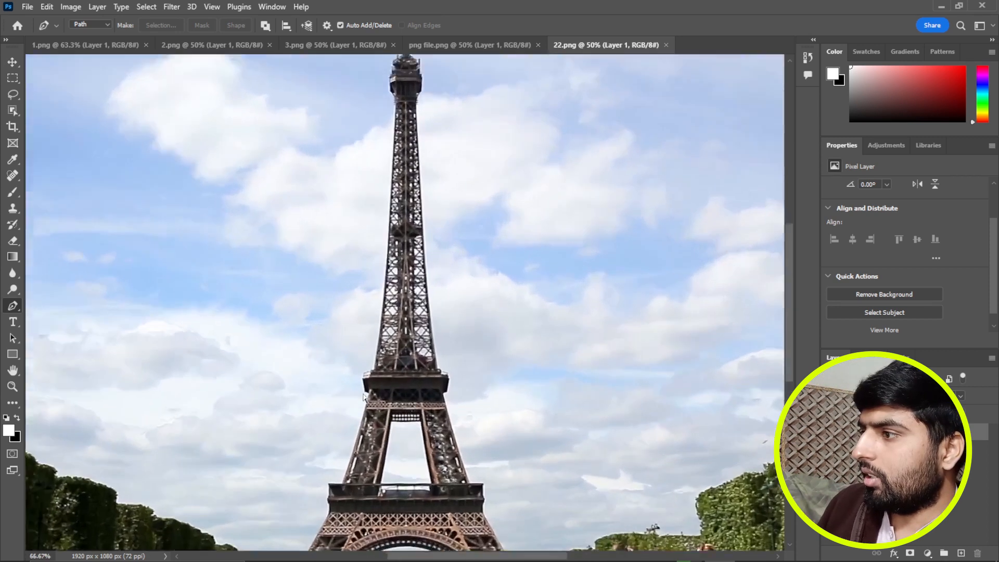
pyautogui.scroll(-5, 364, 399)
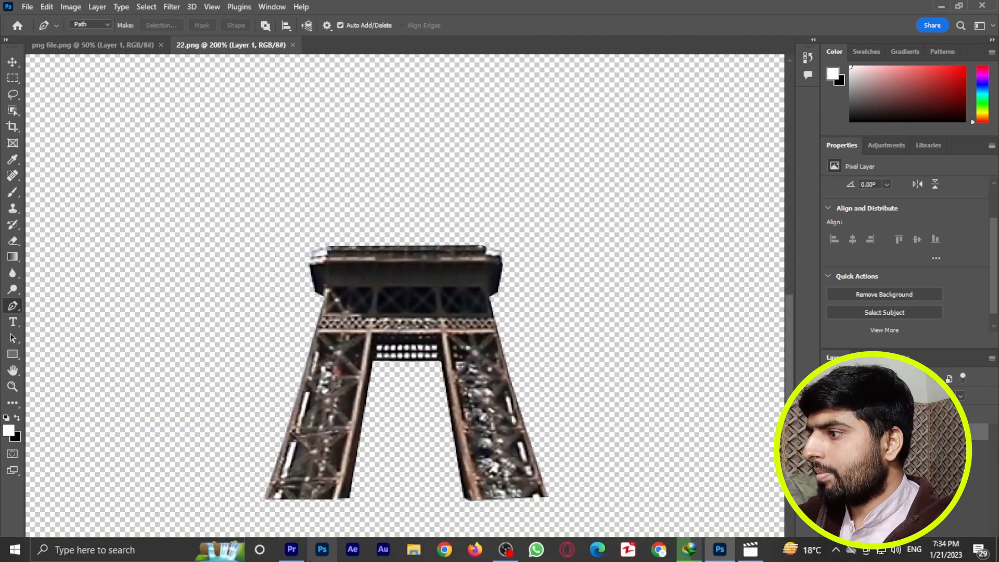
pyautogui.click(292, 549)
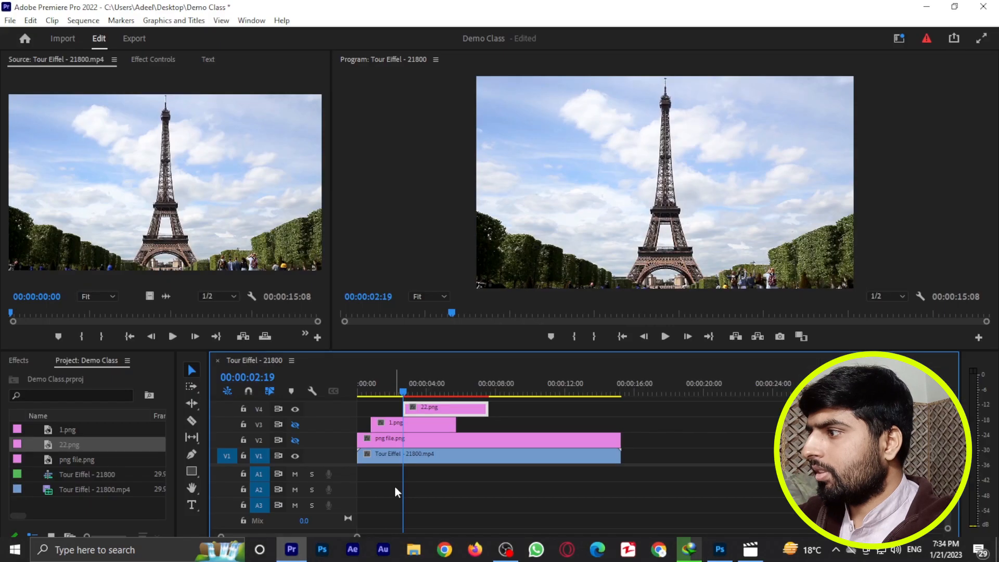
# Step: Check the start of the 22.png clip with V1 hidden, and show V1 again with V4 hidden
pyautogui.click(294, 456)
pyautogui.moveTo(403, 391)
pyautogui.mouseDown()
pyautogui.moveTo(417, 398)
pyautogui.moveTo(396, 393)
pyautogui.moveTo(403, 396)
pyautogui.mouseUp()
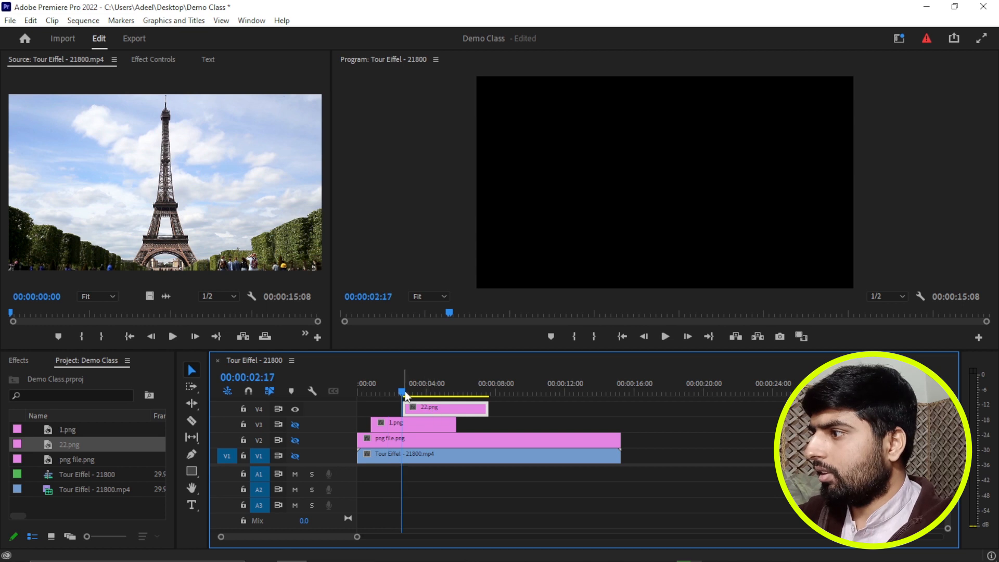
pyautogui.click(294, 456)
pyautogui.click(294, 409)
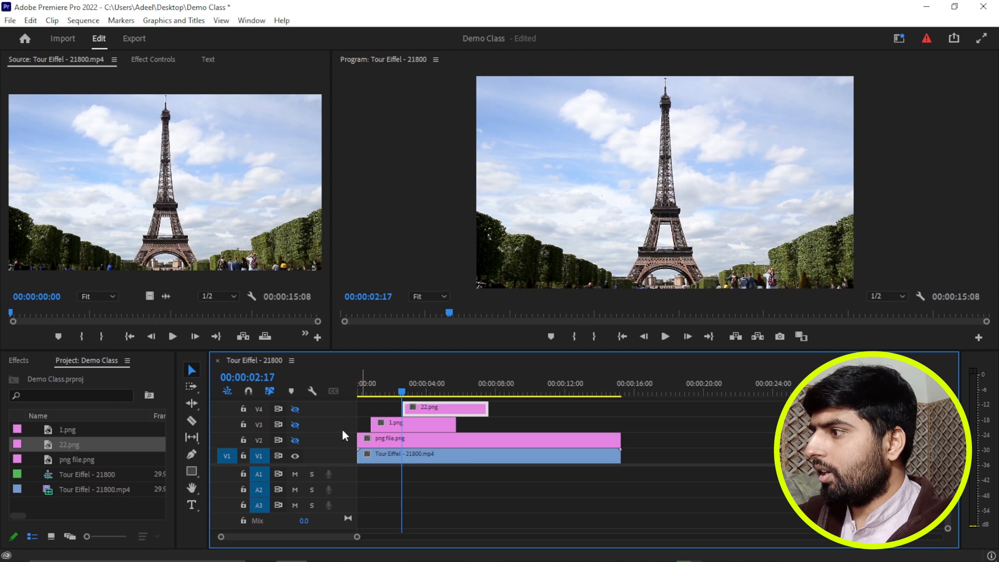
# Step: Export the video frame at 00:00:03:06 as a PNG named 3, import it into the project and enlarge the timeline area
pyautogui.moveTo(403, 395); pyautogui.dragTo(412, 395)
pyautogui.click(450, 453)
pyautogui.click(779, 337)
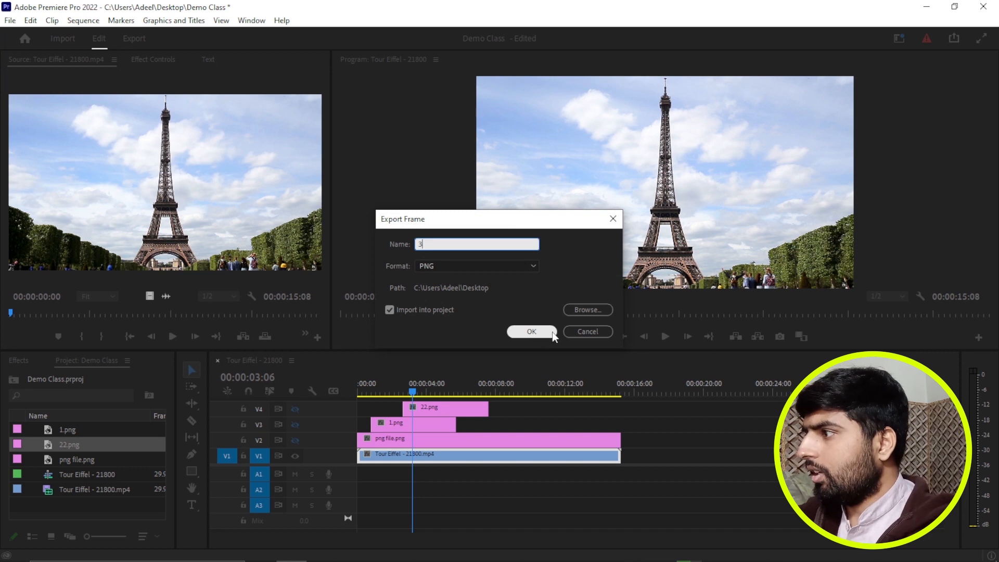
pyautogui.click(530, 333)
pyautogui.click(485, 299)
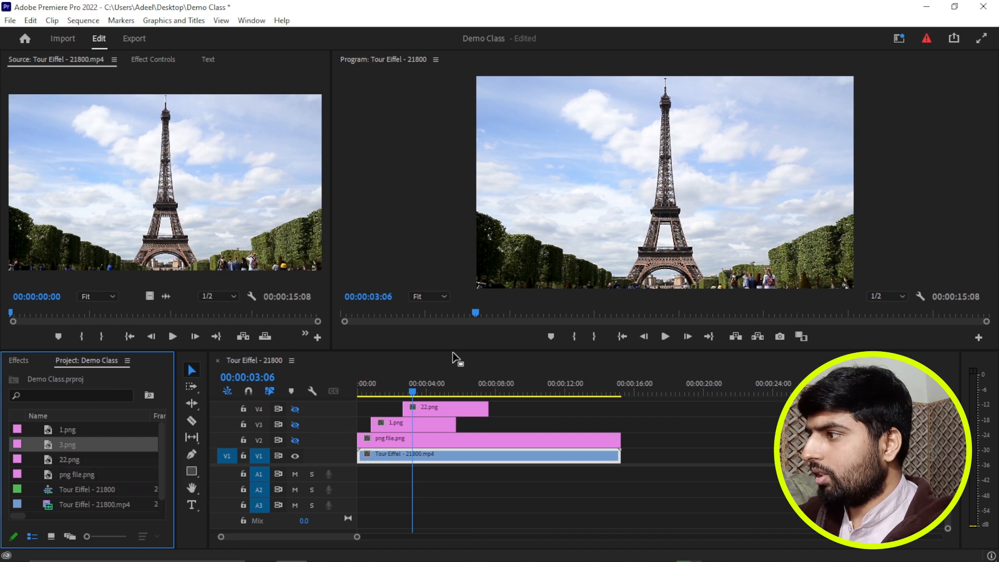
pyautogui.moveTo(455, 350); pyautogui.dragTo(467, 312)
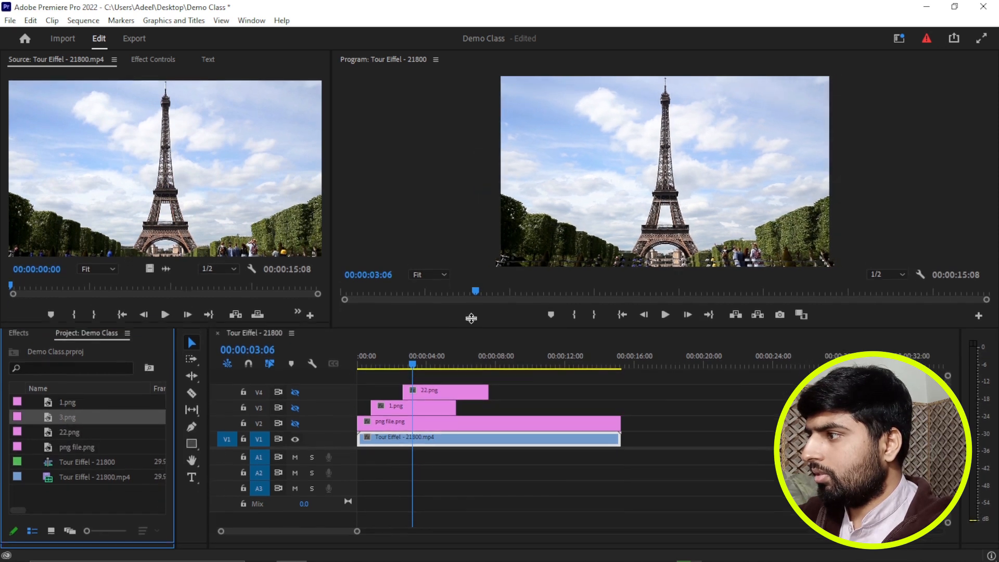
# Step: Place 3.png on a new track V5 at the playhead and open it in Photoshop
pyautogui.moveTo(49, 408); pyautogui.dragTo(416, 372)
pyautogui.rightClick(438, 372)
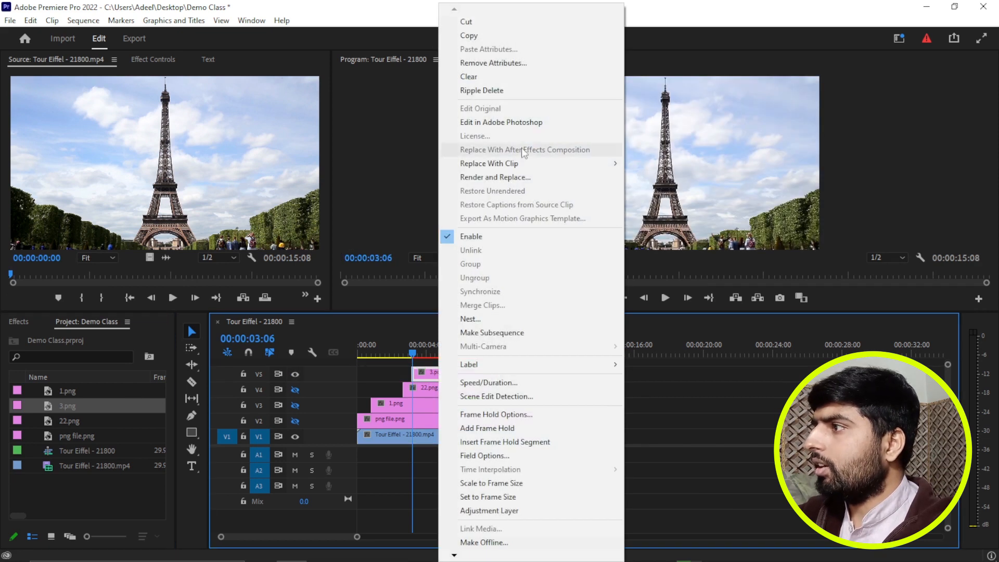
pyautogui.click(515, 122)
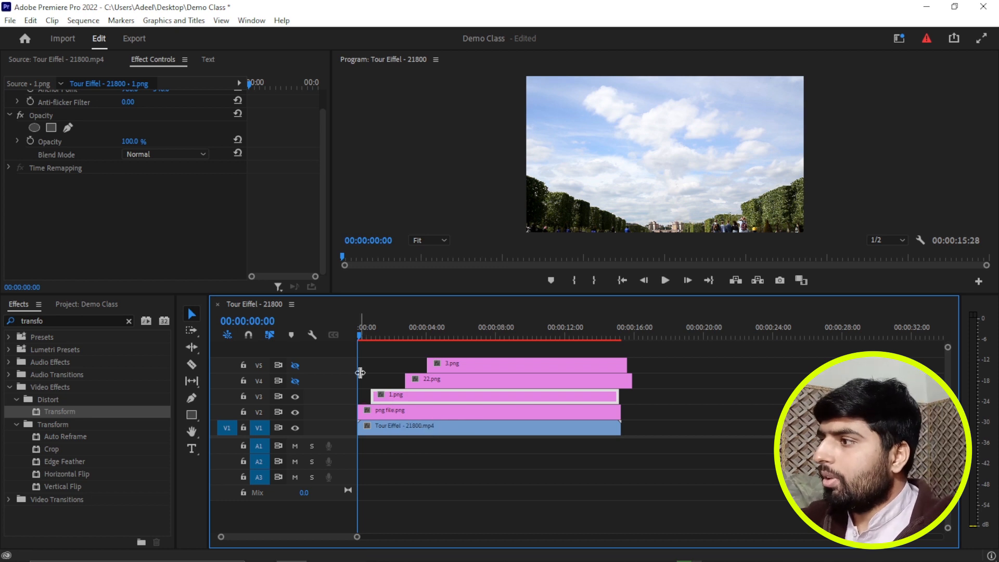
# Step: Check the sequence start with tracks V4 and V5 shown, and hide both tracks again
pyautogui.click(294, 380)
pyautogui.click(295, 364)
pyautogui.moveTo(359, 336); pyautogui.dragTo(331, 357)
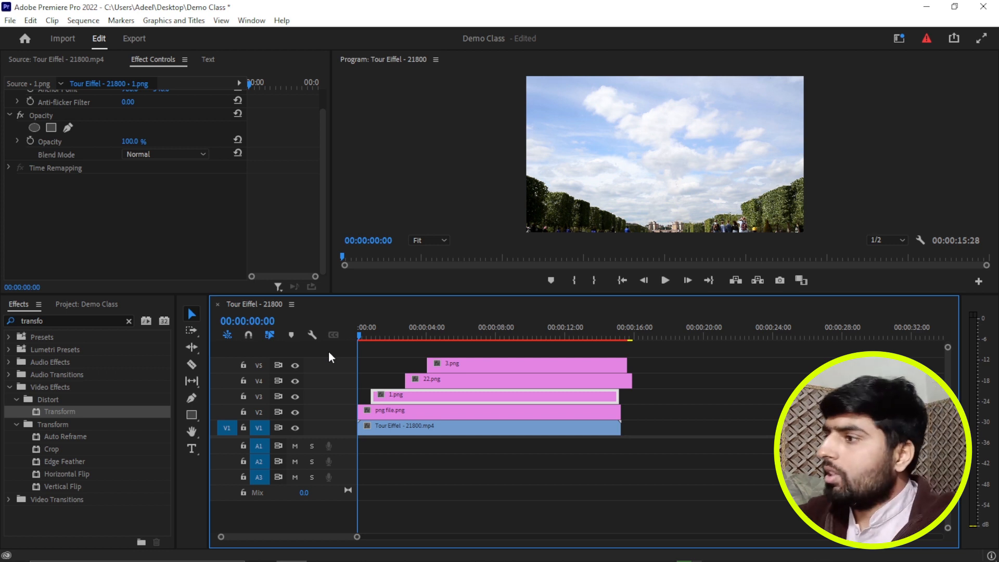
pyautogui.click(295, 365)
pyautogui.click(294, 382)
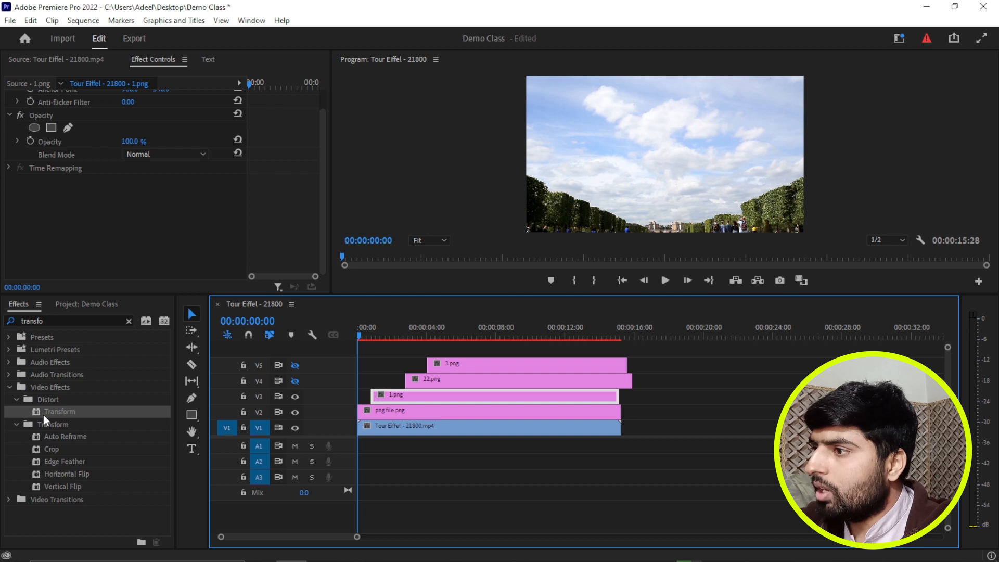
# Step: Apply the Distort Transform effect to the 1.png clip on V3 and bring its settings into view
pyautogui.moveTo(36, 415); pyautogui.dragTo(393, 401)
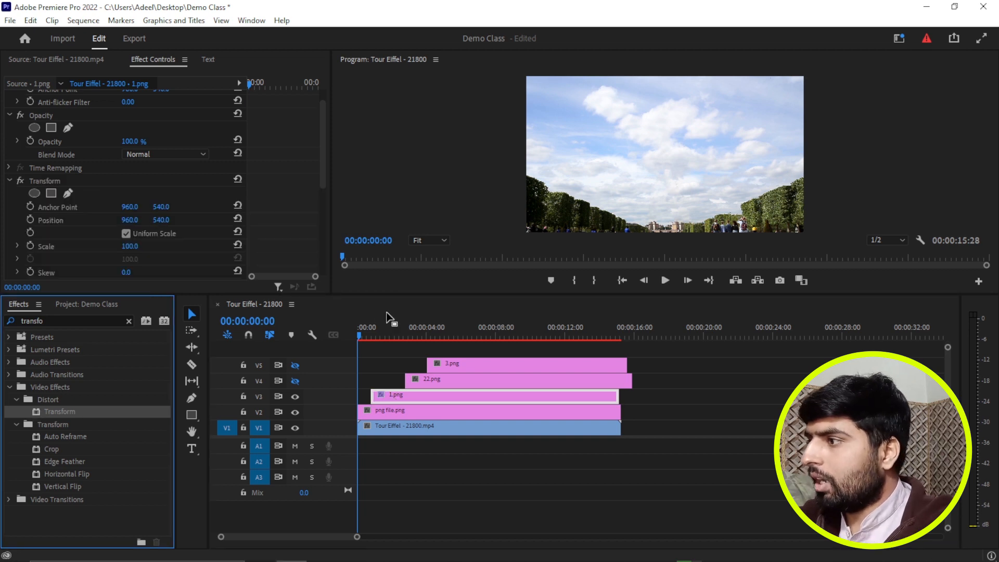
pyautogui.moveTo(360, 339); pyautogui.dragTo(386, 347)
pyautogui.scroll(-1, 136, 192)
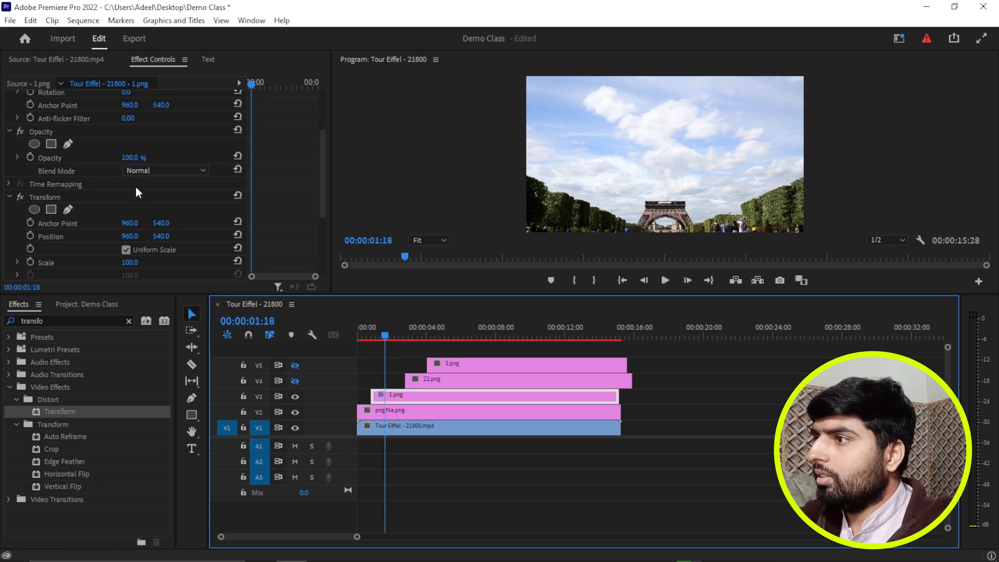
pyautogui.scroll(3, 134, 190)
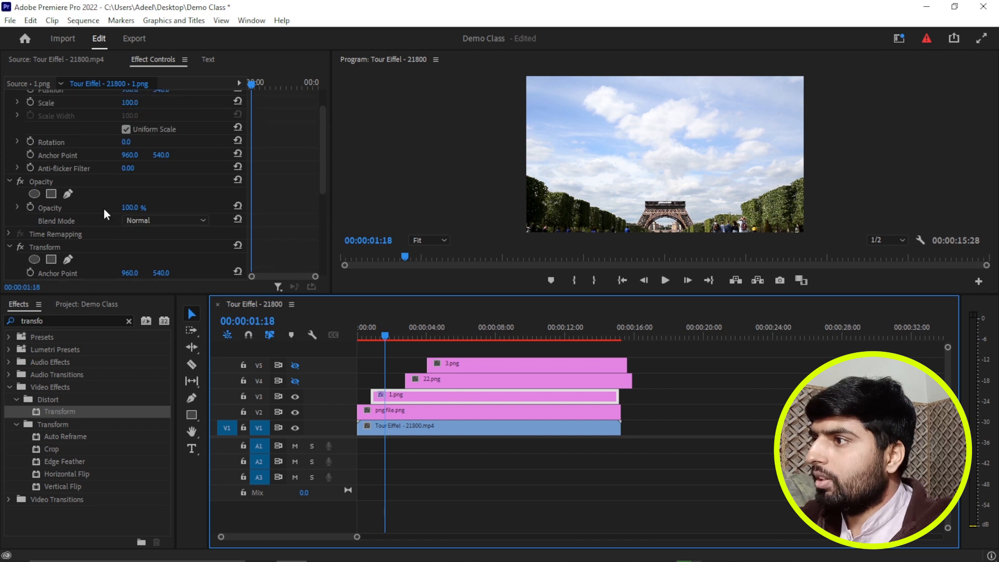
pyautogui.scroll(-1, 104, 213)
pyautogui.click(104, 210)
pyautogui.scroll(-2, 104, 210)
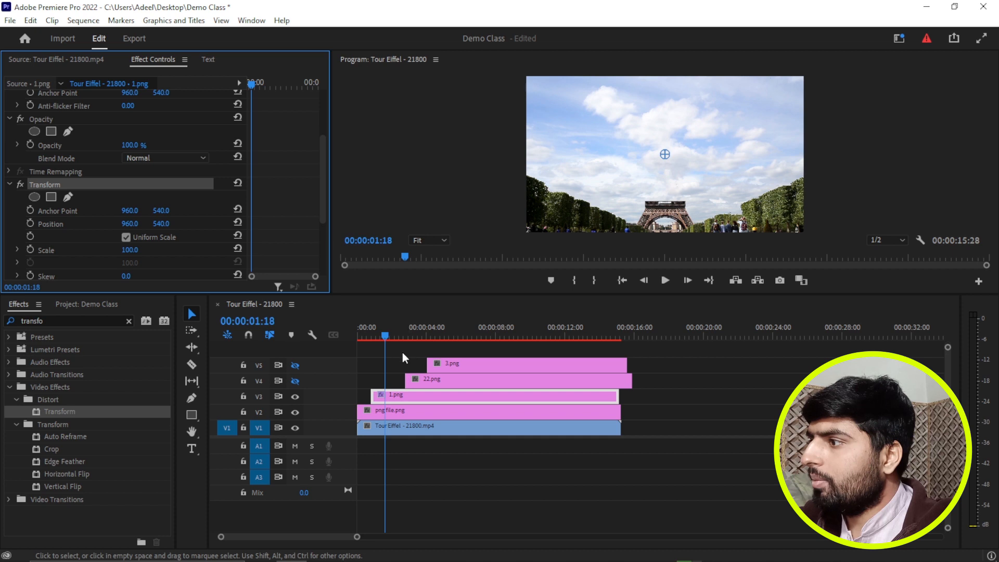
# Step: Add a Transform Position keyframe to 1.png at 00:00:01:02 with the tower base lowered to 960, 767
pyautogui.moveTo(387, 339); pyautogui.dragTo(371, 338)
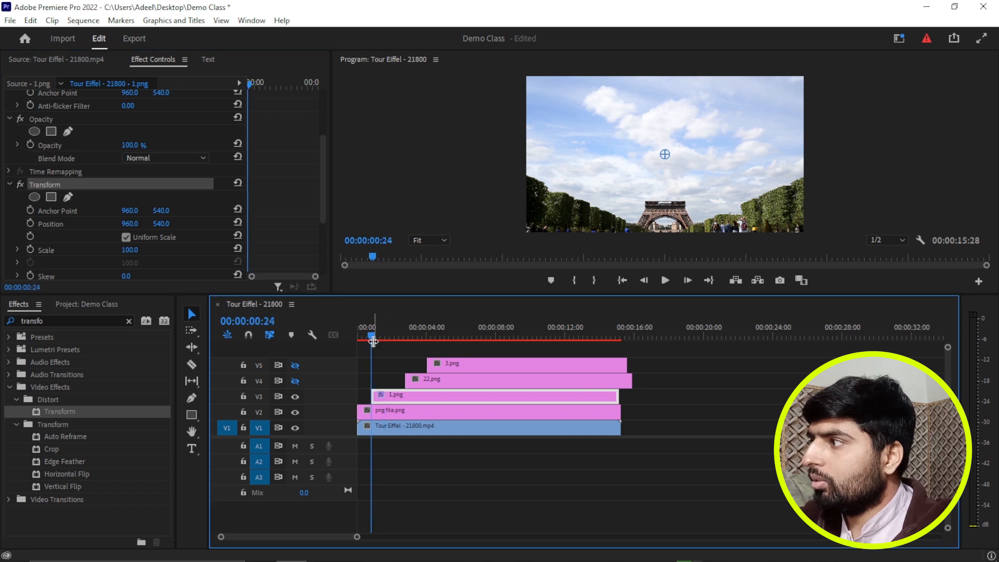
pyautogui.moveTo(376, 336); pyautogui.dragTo(376, 336)
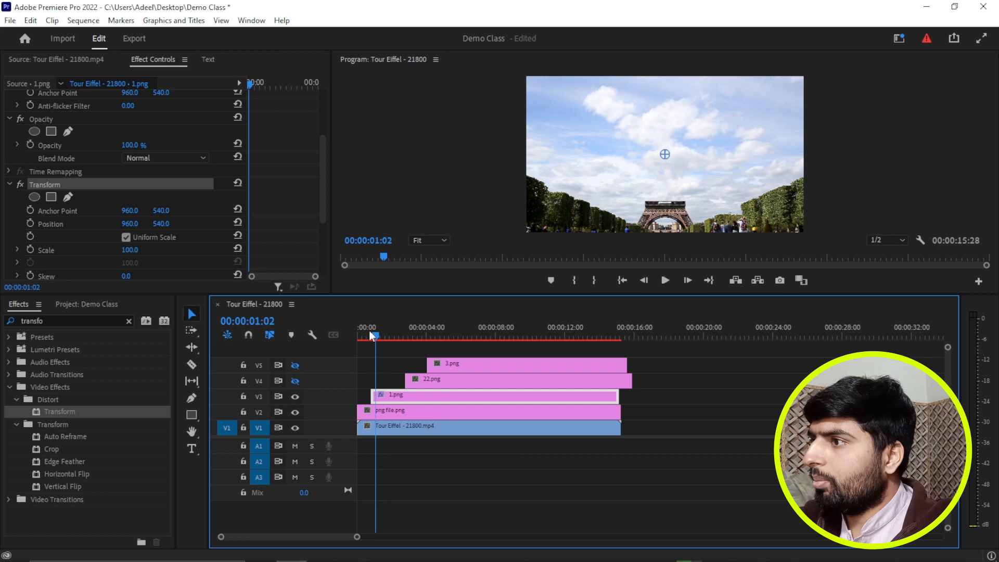
pyautogui.click(52, 225)
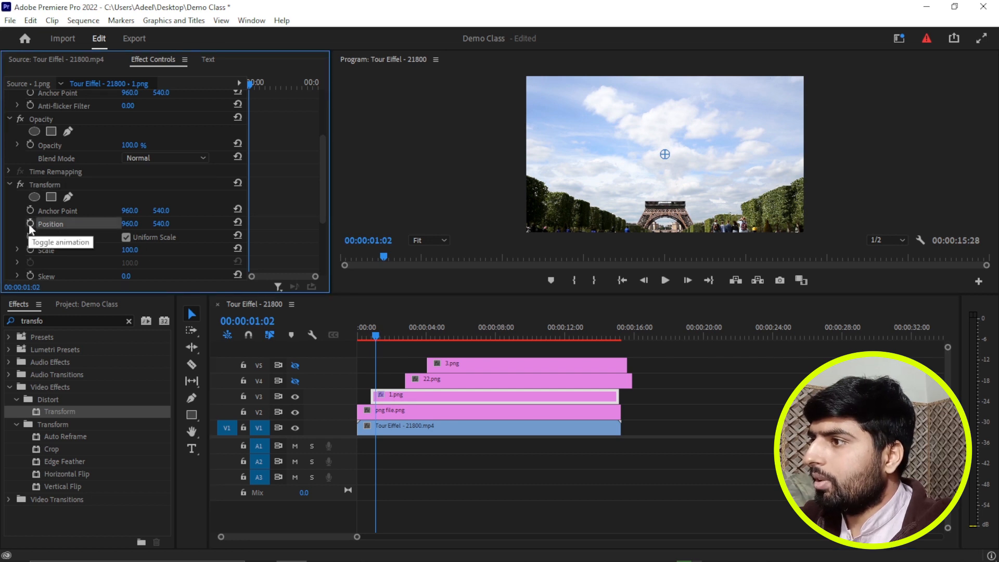
pyautogui.click(30, 224)
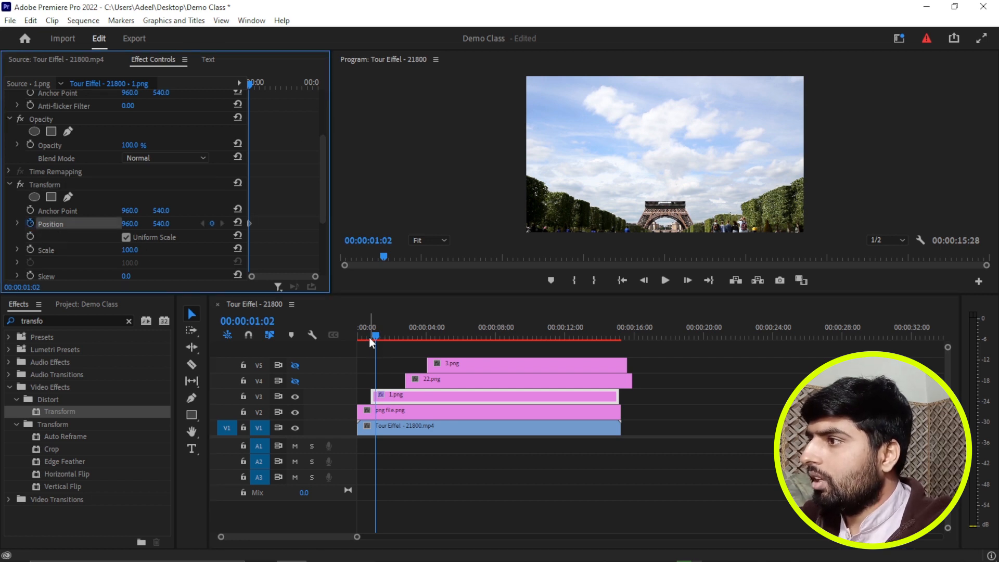
pyautogui.moveTo(161, 223); pyautogui.dragTo(167, 224)
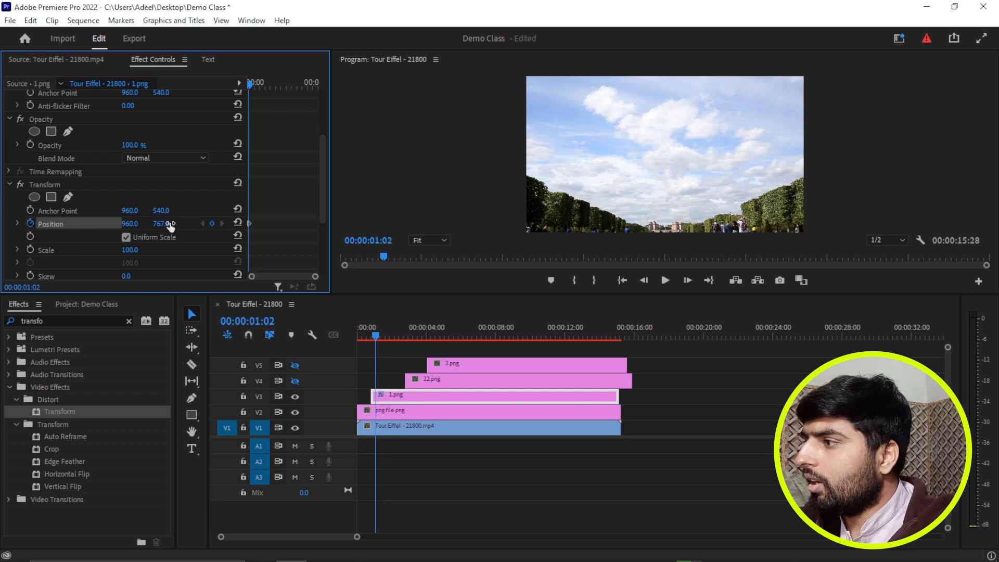
# Step: Add a second Transform Position keyframe at 00:00:01:17 by resetting the position to 960, 540
pyautogui.click(378, 337)
pyautogui.moveTo(378, 337); pyautogui.dragTo(384, 337)
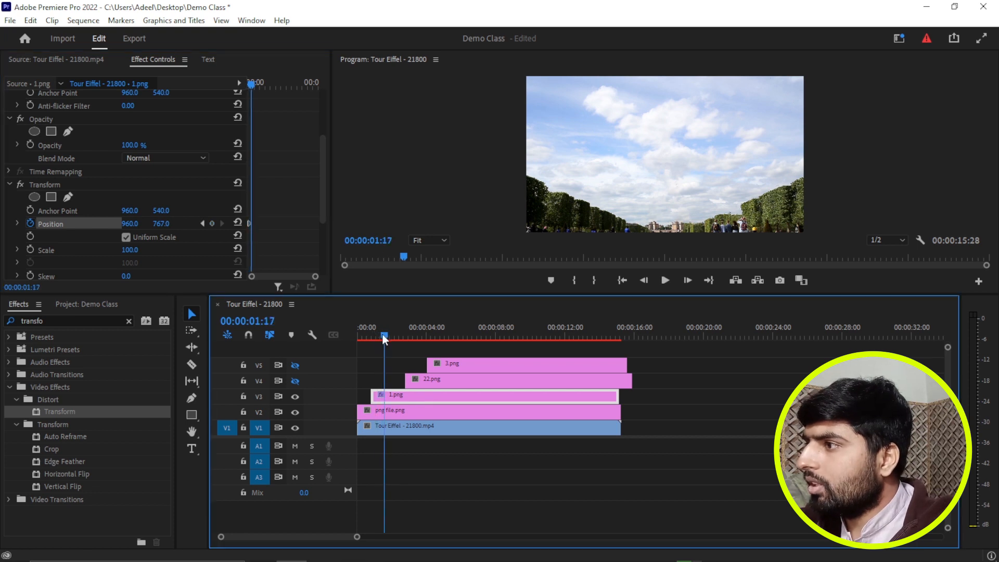
pyautogui.click(237, 222)
# Step: Play back the start of the 1.png clip to check the tower base's rising motion
pyautogui.moveTo(252, 85); pyautogui.dragTo(238, 85)
pyautogui.press('space')
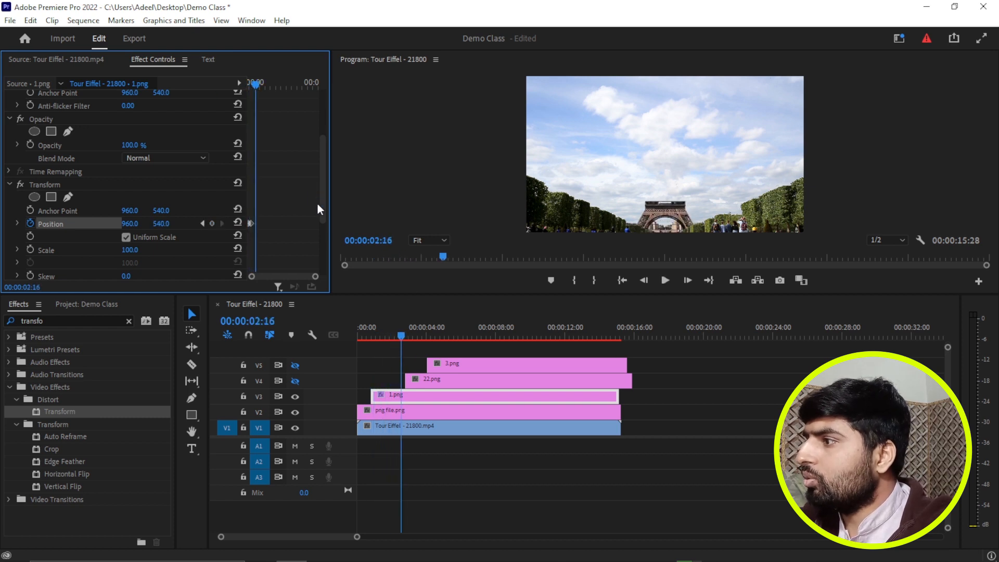
pyautogui.moveTo(398, 337); pyautogui.dragTo(373, 347)
pyautogui.press('space')
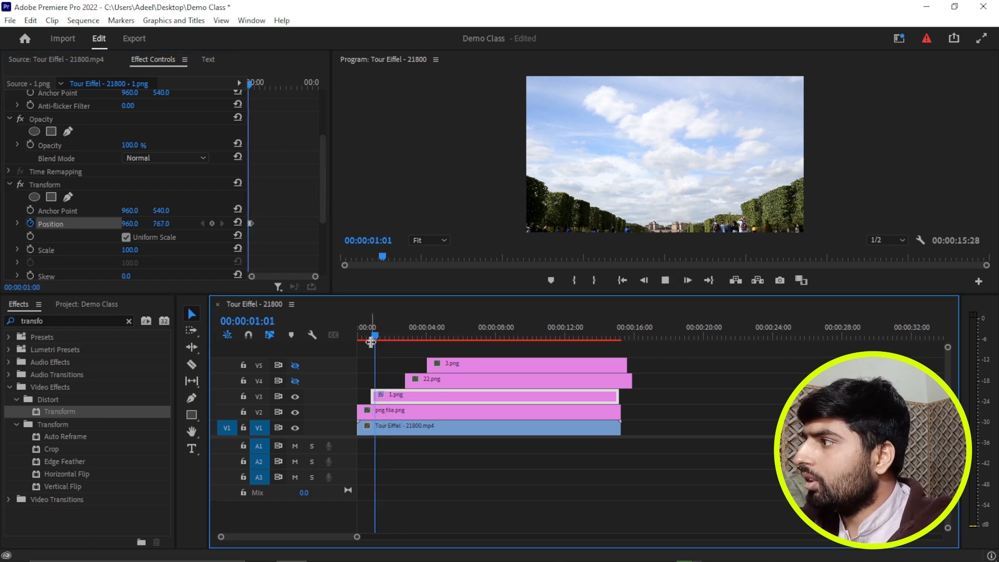
pyautogui.press('space')
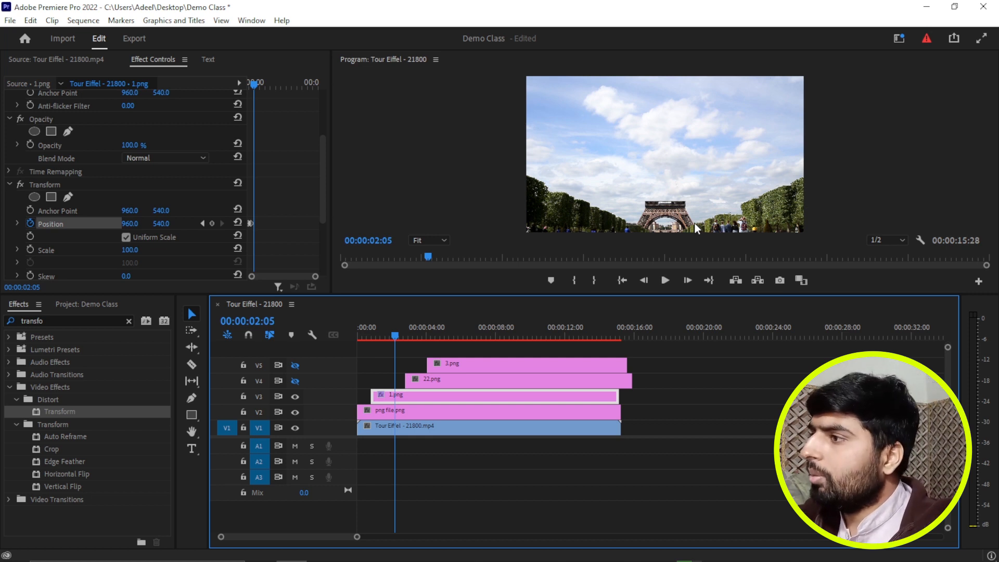
# Step: Apply Ease In temporal interpolation to the first Transform Position keyframe of 1.png
pyautogui.rightClick(250, 223)
pyautogui.moveTo(338, 328)
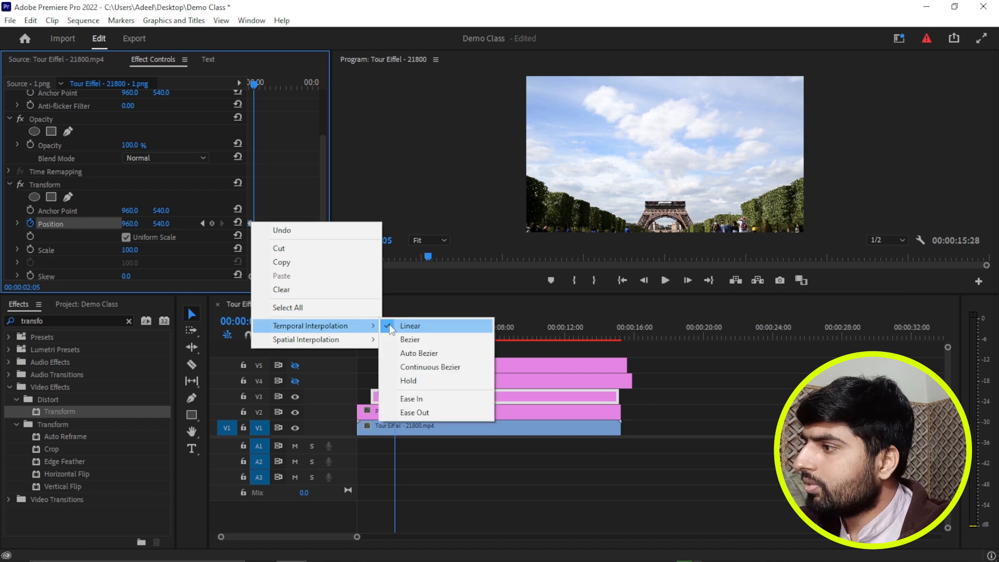
pyautogui.click(423, 401)
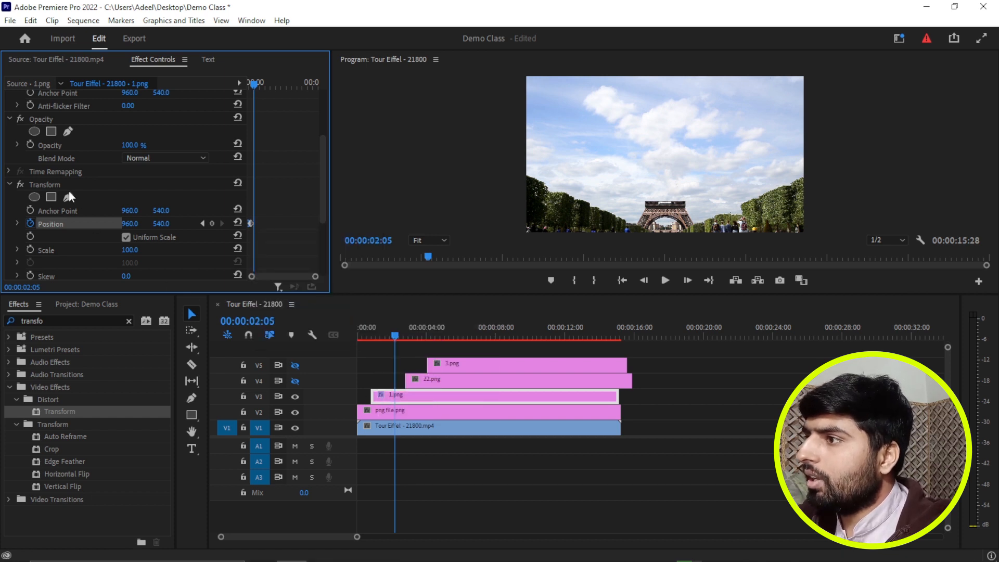
# Step: Draw a closed polygonal mask for the Transform effect at 00:00:00:28, enclosing the tower base area down to the ground line
pyautogui.moveTo(395, 342); pyautogui.dragTo(373, 339)
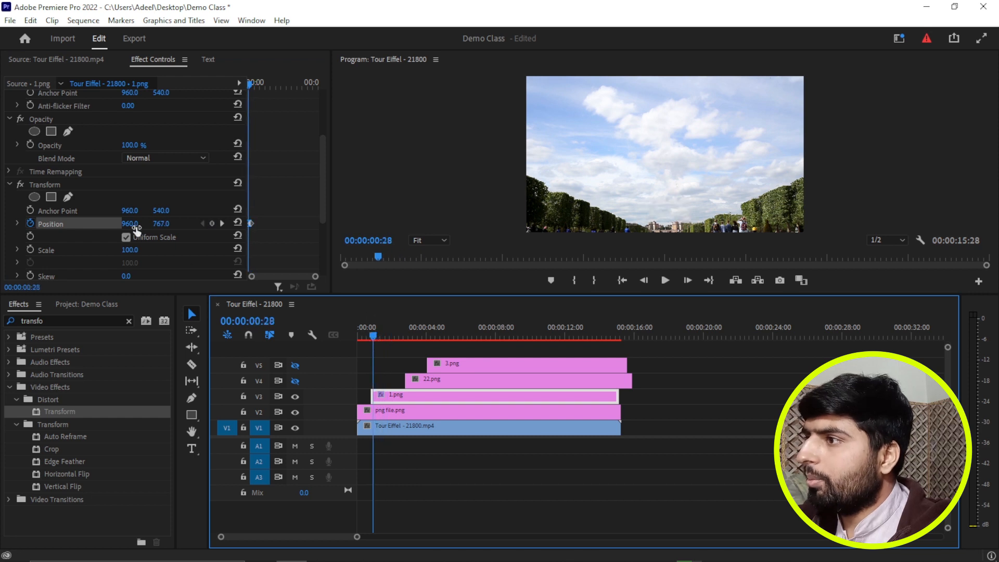
pyautogui.click(68, 197)
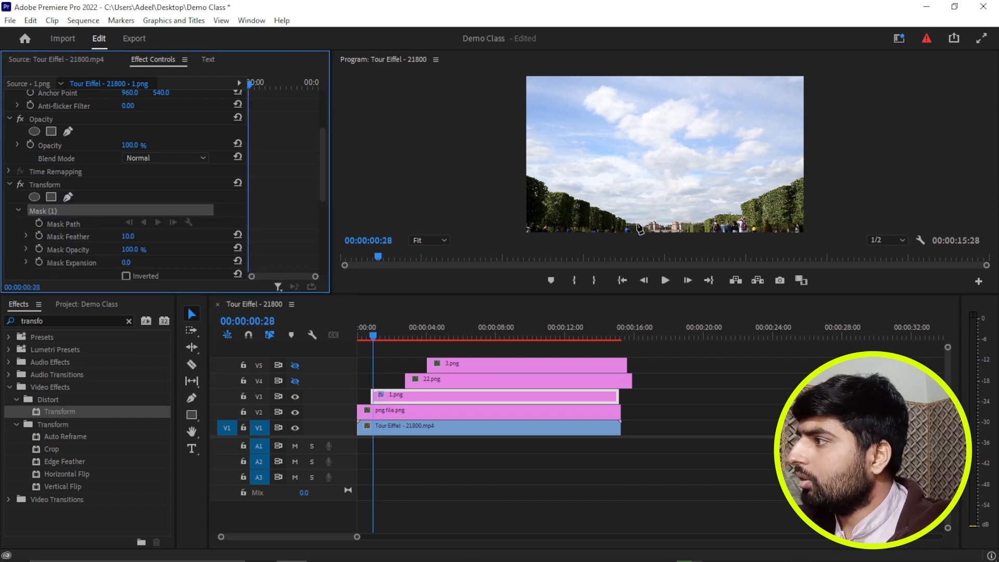
pyautogui.click(634, 226)
pyautogui.click(702, 224)
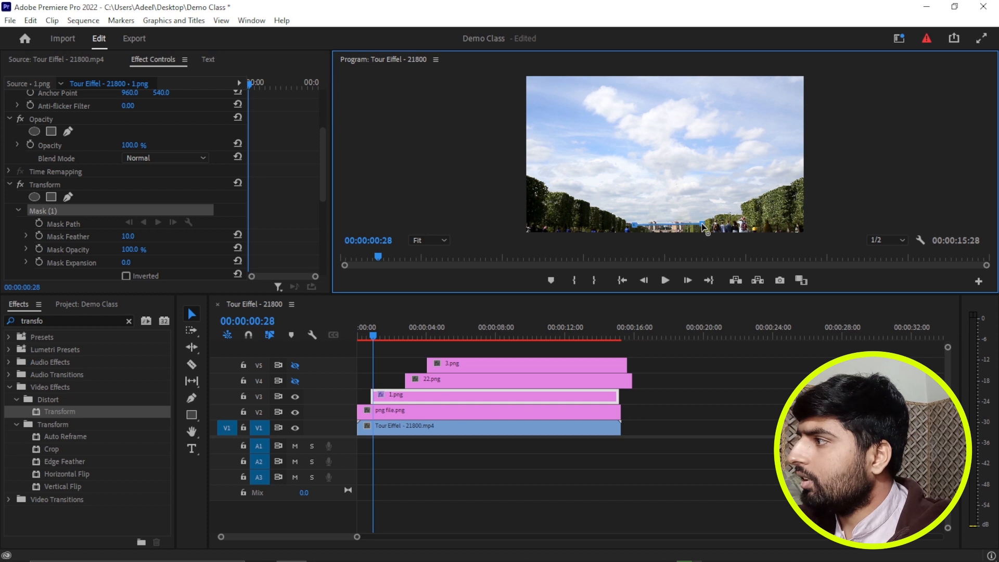
pyautogui.click(704, 181)
pyautogui.click(677, 148)
pyautogui.click(617, 167)
pyautogui.click(612, 198)
pyautogui.click(634, 225)
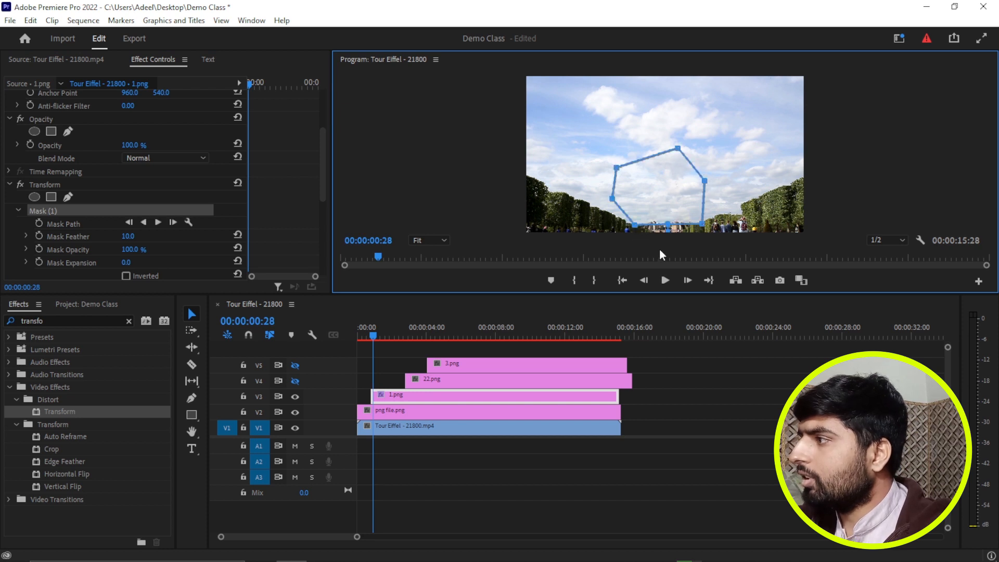
# Step: Play back the start of the 1.png clip to check the masked rise of the tower base
pyautogui.click(373, 336)
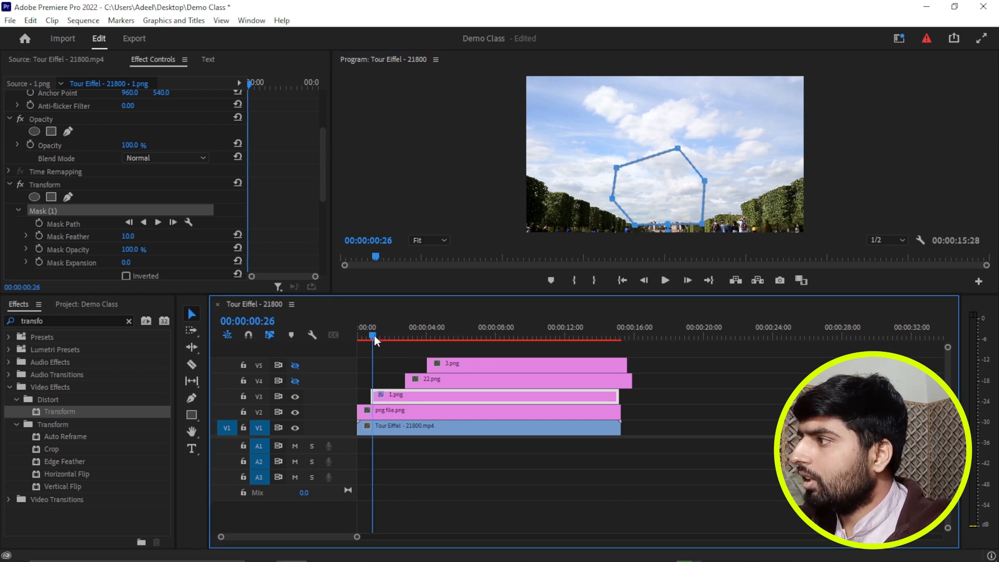
pyautogui.press('space')
pyautogui.press('space')
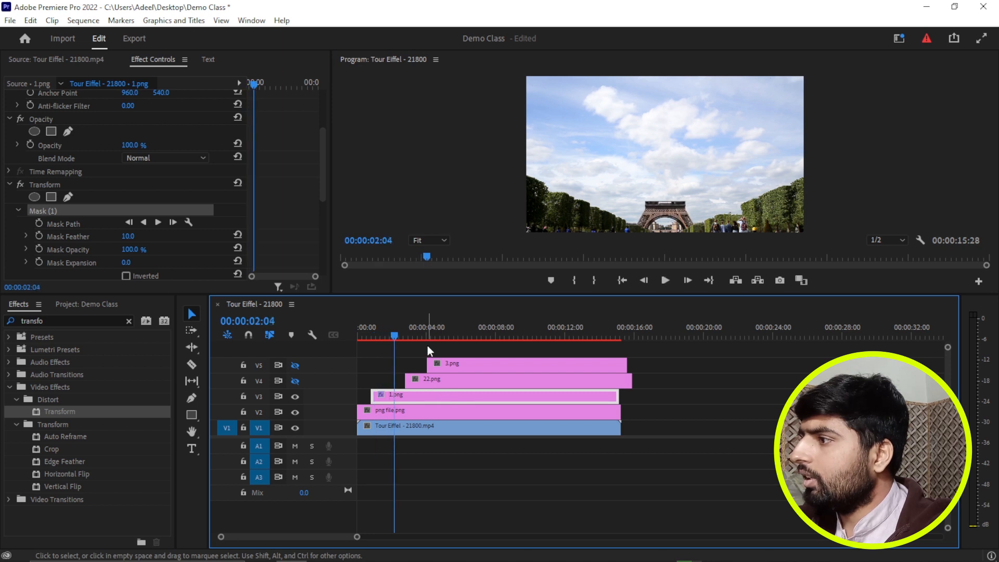
pyautogui.moveTo(399, 340); pyautogui.dragTo(368, 358)
pyautogui.press('space')
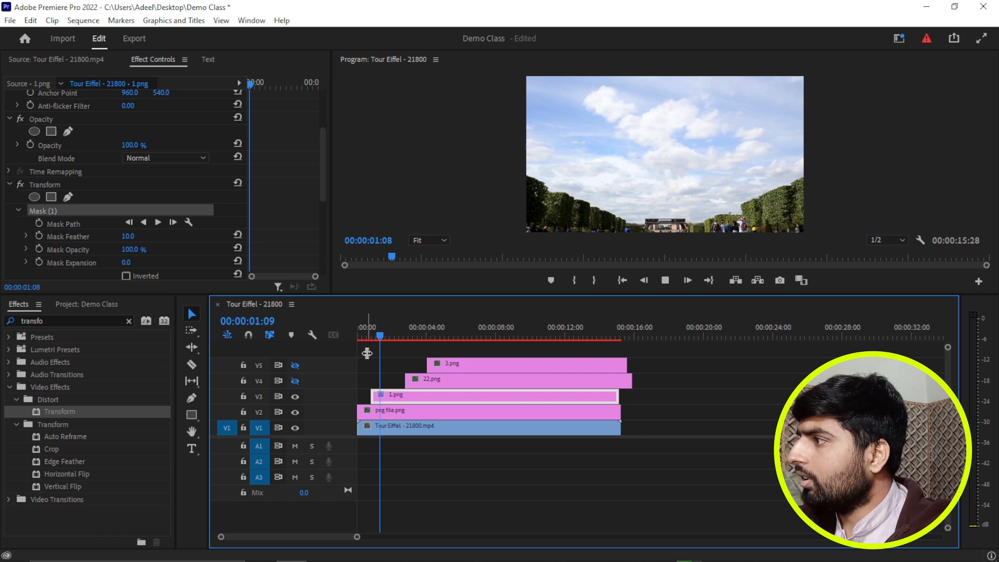
# Step: Apply Ease Out to the first Transform Position keyframe and move it to the clip's start at 00:00:00:24
pyautogui.click(371, 336)
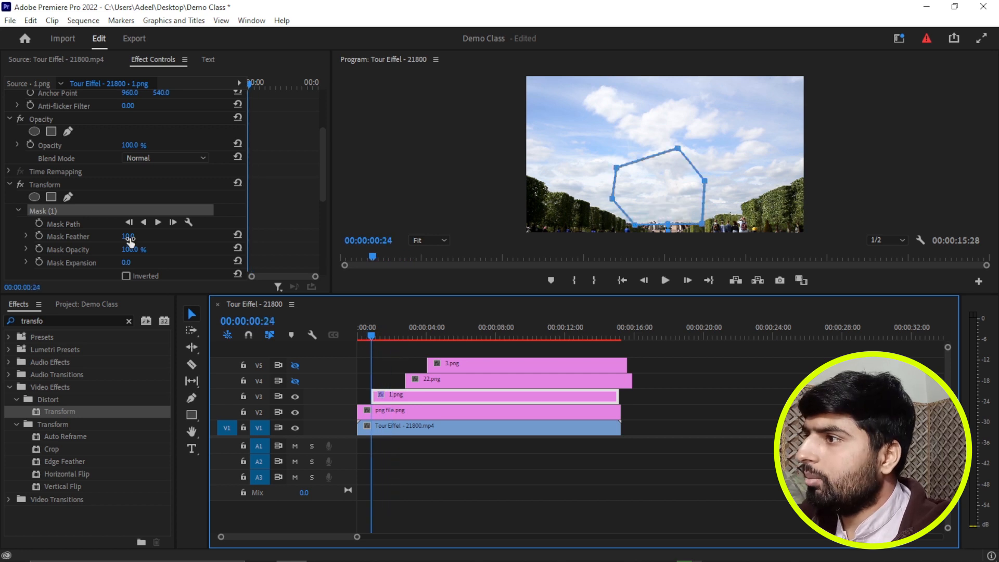
pyautogui.scroll(1, 130, 234)
pyautogui.scroll(-2, 130, 234)
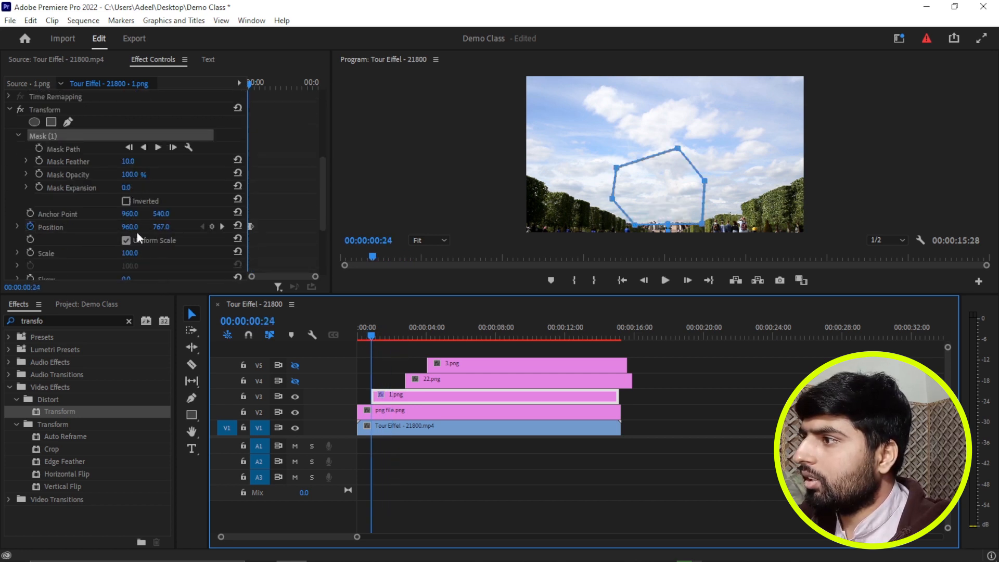
pyautogui.moveTo(314, 276); pyautogui.dragTo(292, 276)
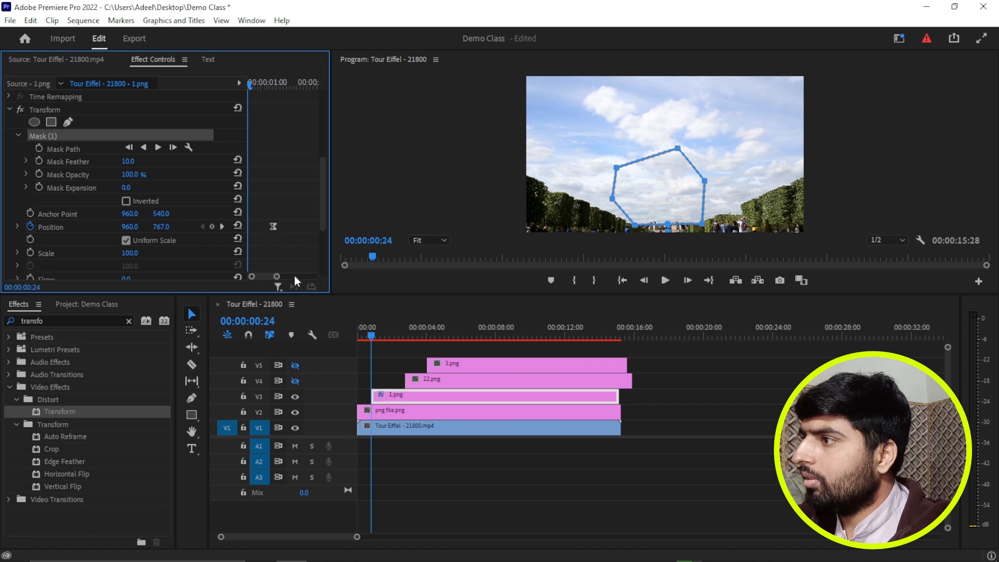
pyautogui.rightClick(273, 227)
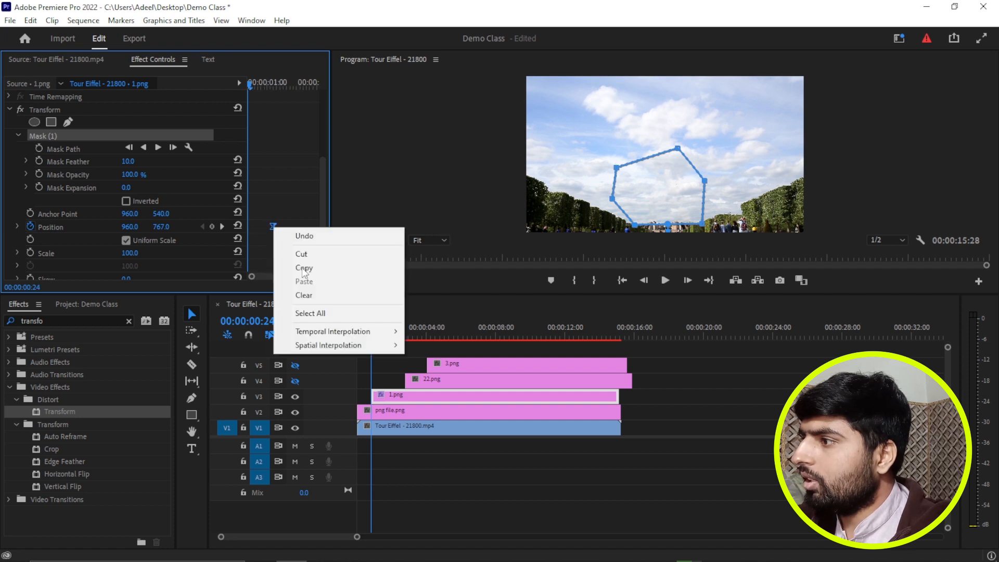
pyautogui.moveTo(330, 333)
pyautogui.click(436, 414)
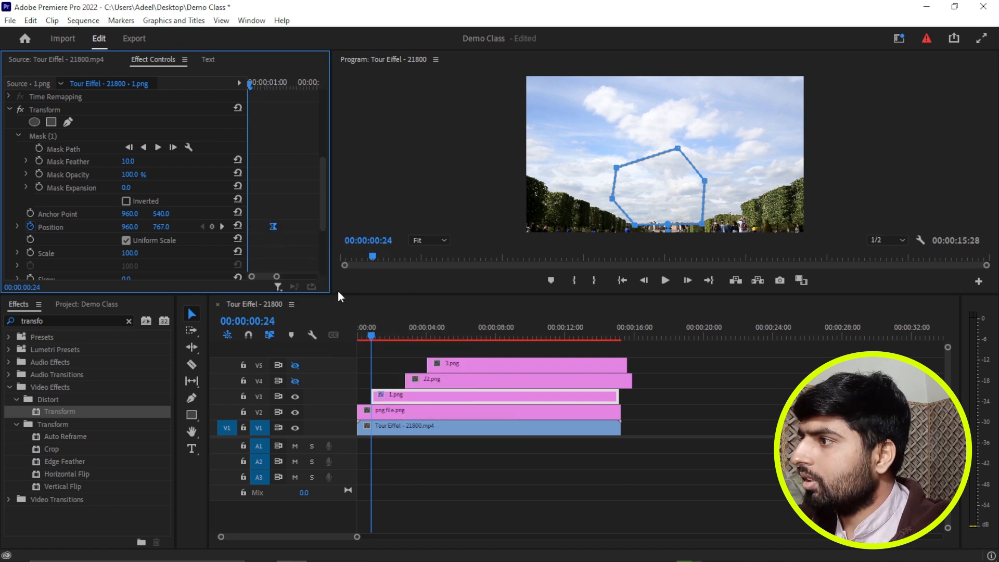
pyautogui.moveTo(273, 227); pyautogui.dragTo(247, 228)
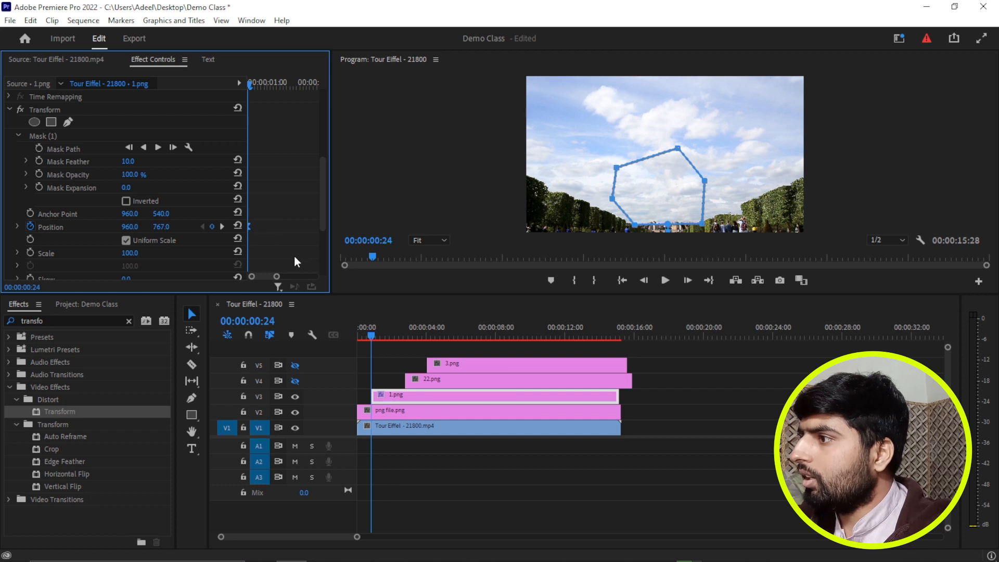
# Step: Apply Ease In to the second Transform Position keyframe and play back the tower base's animation
pyautogui.moveTo(269, 277); pyautogui.dragTo(270, 281)
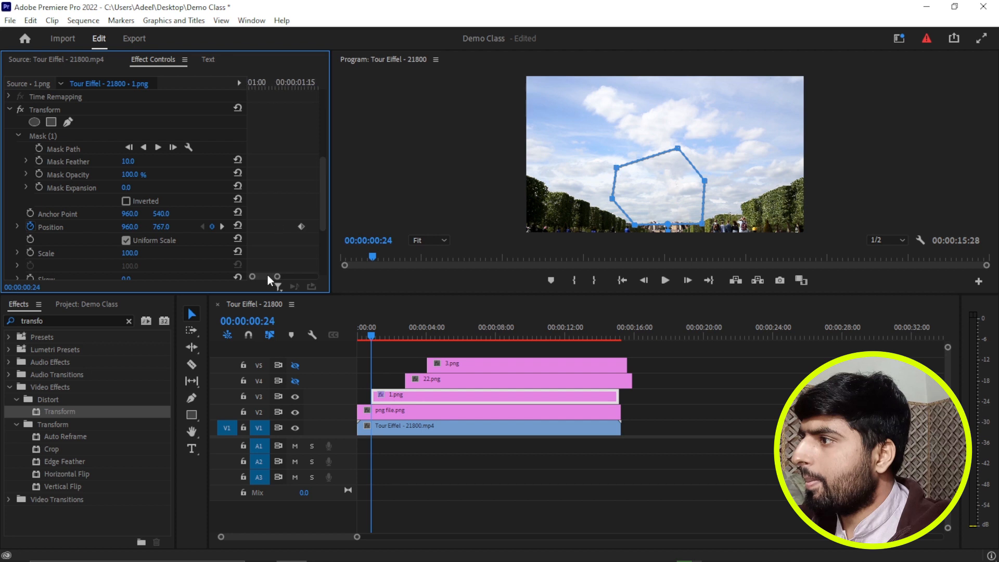
pyautogui.rightClick(301, 227)
pyautogui.moveTo(364, 333)
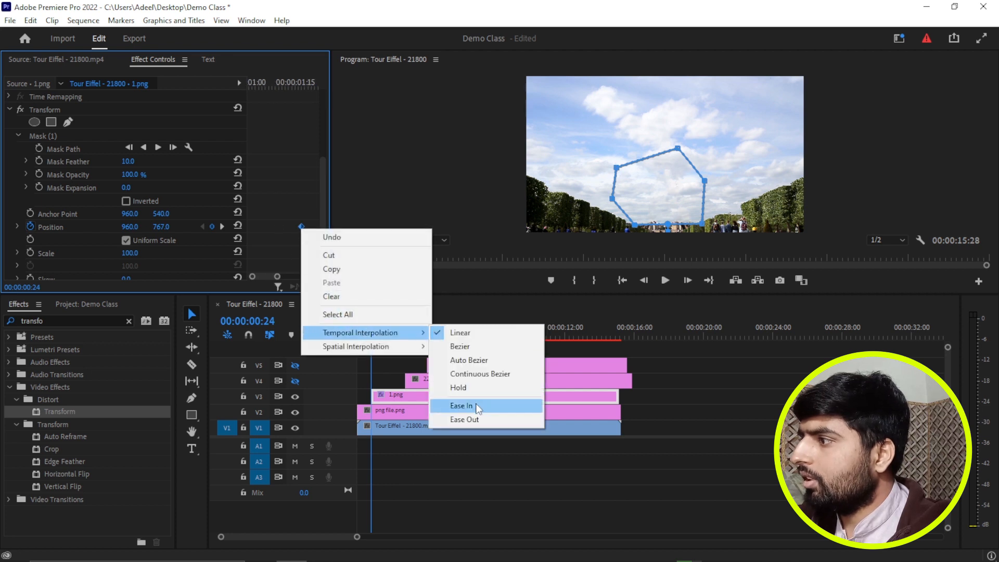
pyautogui.click(460, 405)
pyautogui.click(368, 352)
pyautogui.press('space')
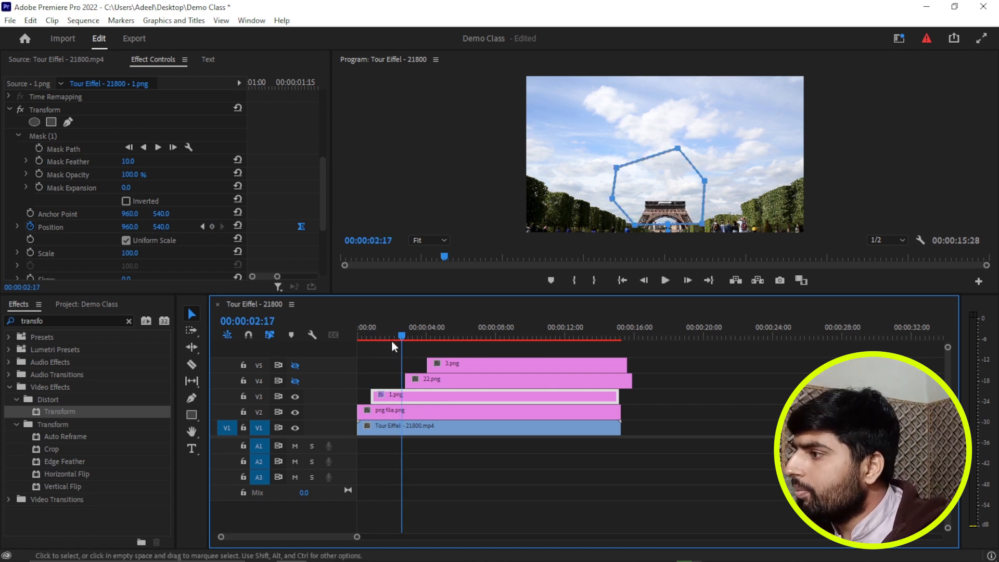
# Step: Show the V4 track and shift the 22.png clip to start at 00:00:02:19
pyautogui.moveTo(402, 337); pyautogui.dragTo(371, 351)
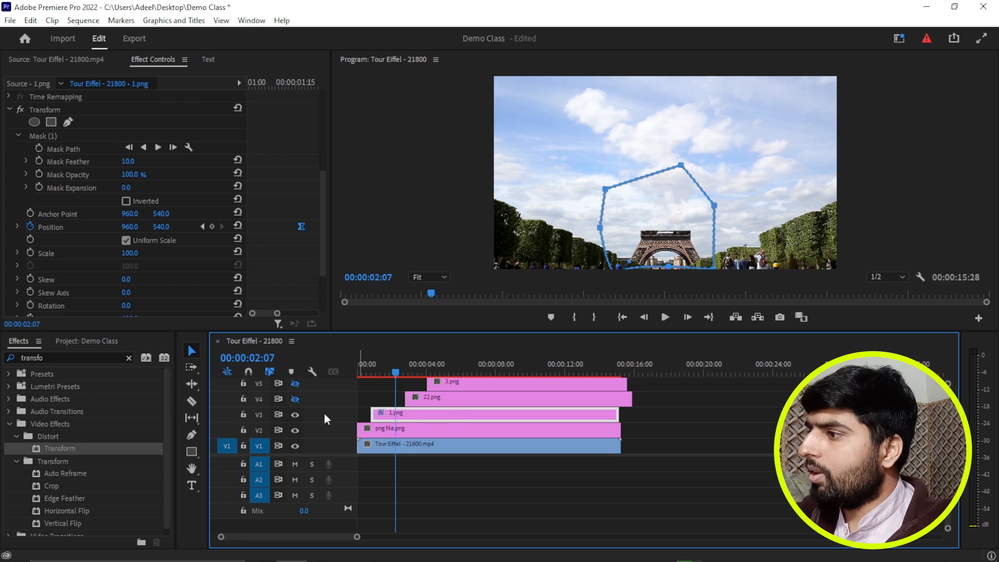
pyautogui.click(295, 399)
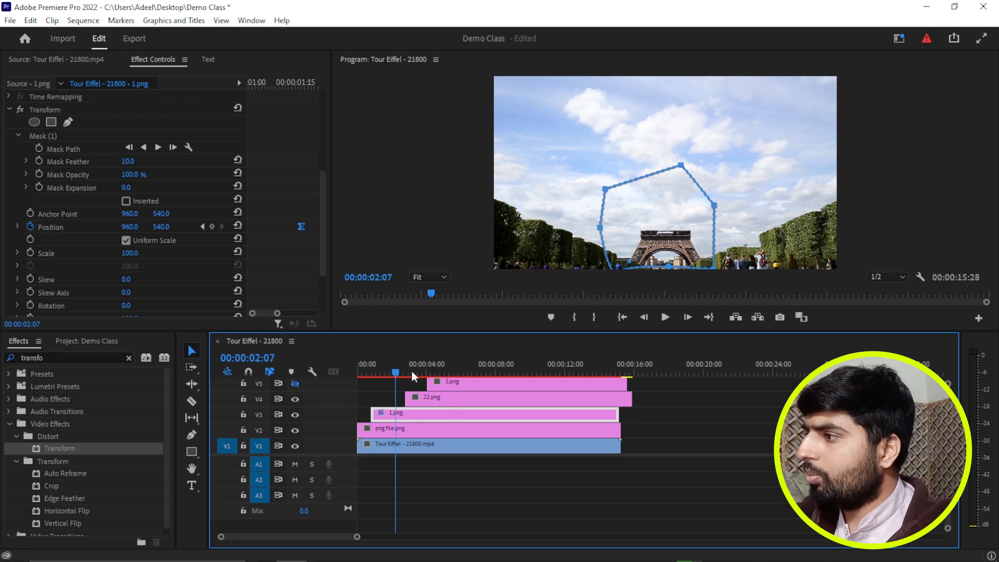
pyautogui.moveTo(394, 372); pyautogui.dragTo(410, 389)
pyautogui.click(412, 399)
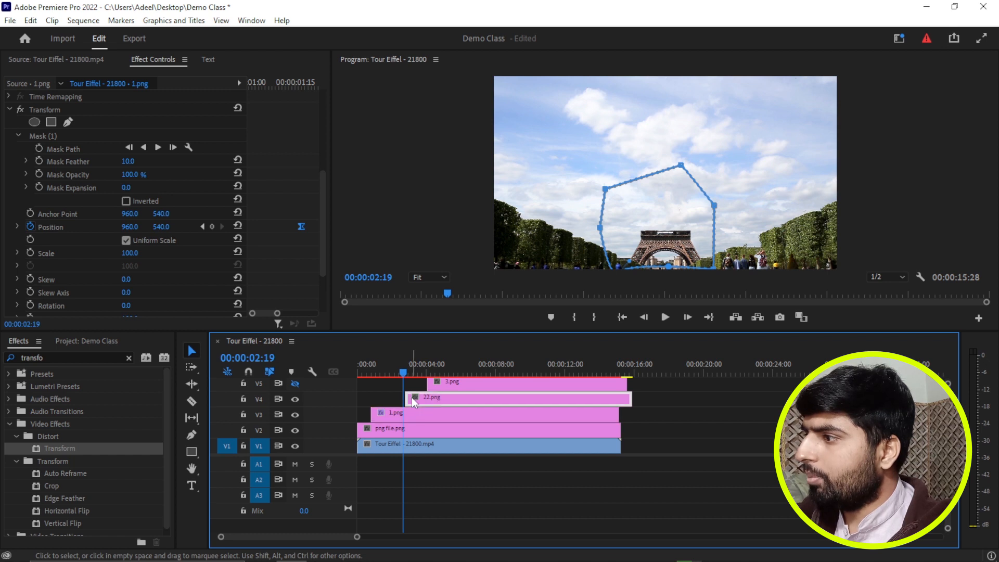
pyautogui.moveTo(412, 398); pyautogui.dragTo(410, 399)
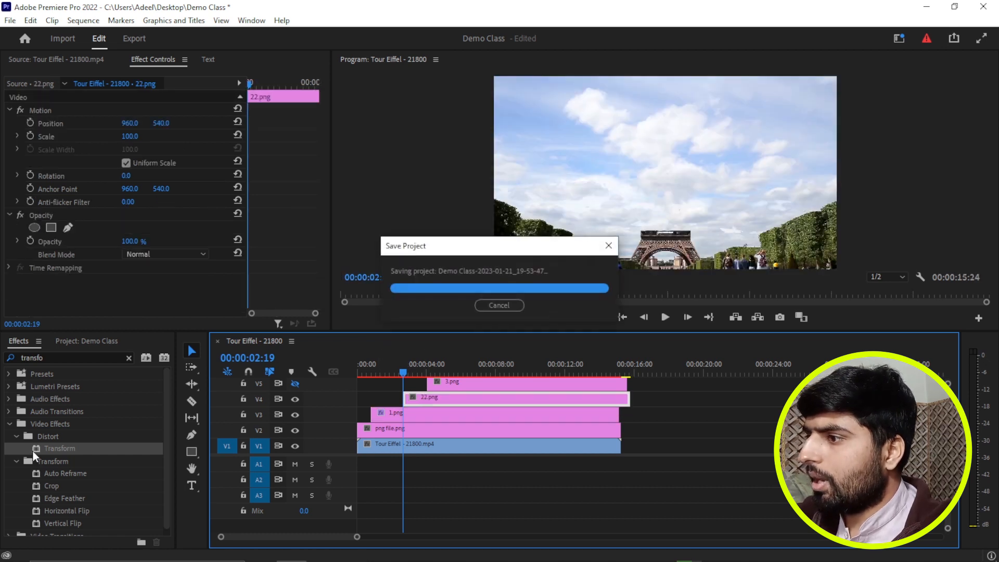
# Step: Apply the Transform effect to the 22.png clip and start Transform Position keyframing at 00:00:02:19
pyautogui.moveTo(36, 449); pyautogui.dragTo(420, 402)
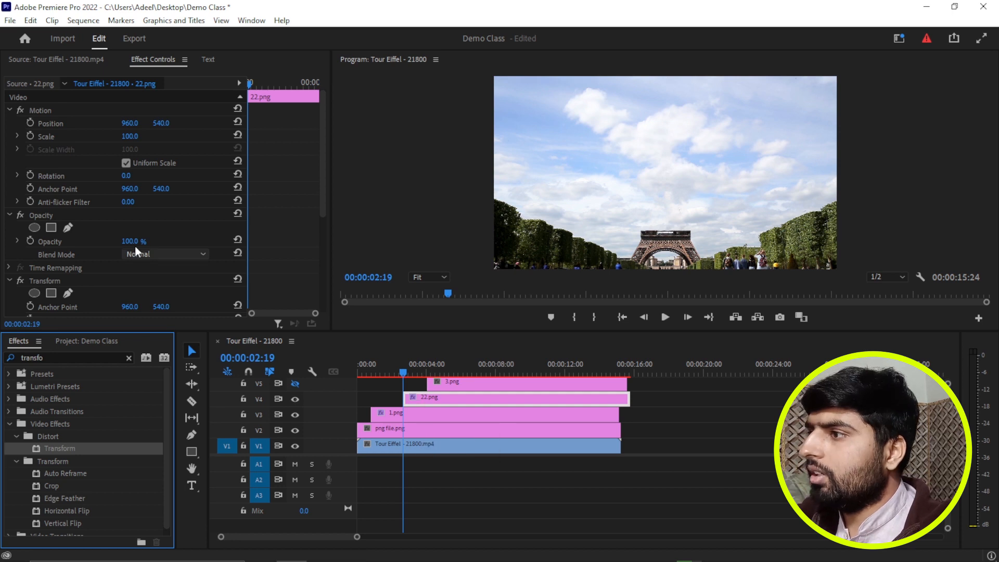
pyautogui.scroll(-2, 89, 245)
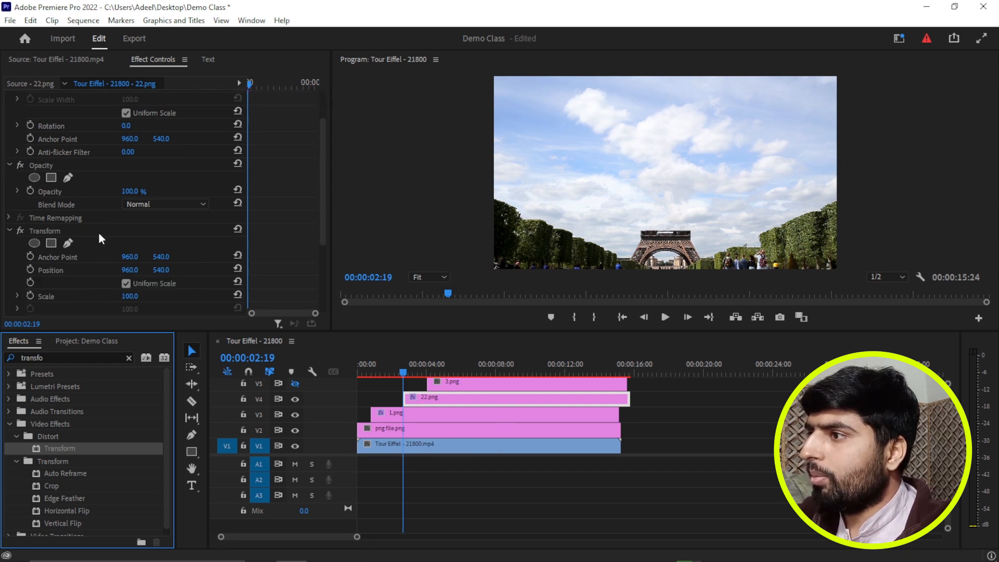
pyautogui.click(98, 230)
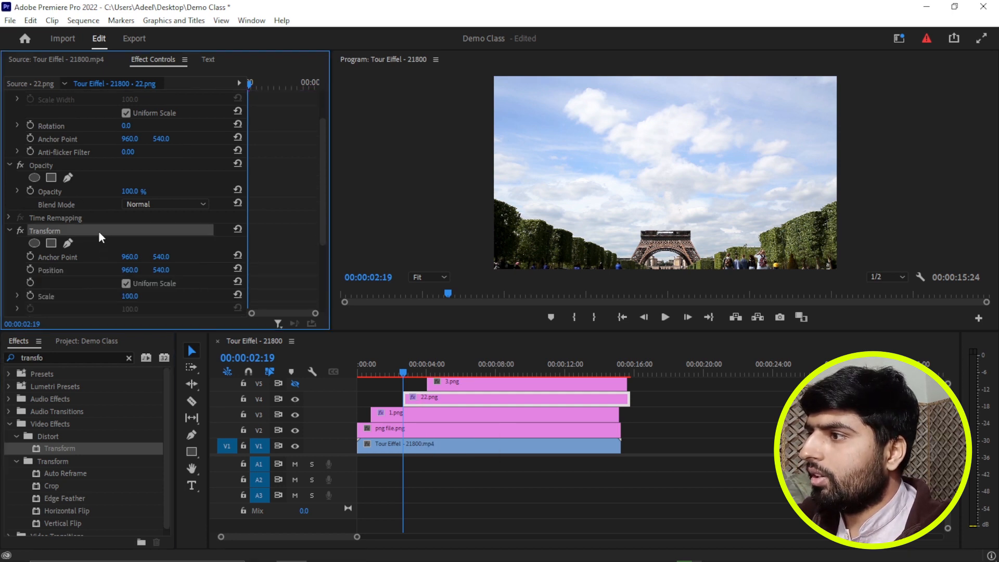
pyautogui.click(29, 270)
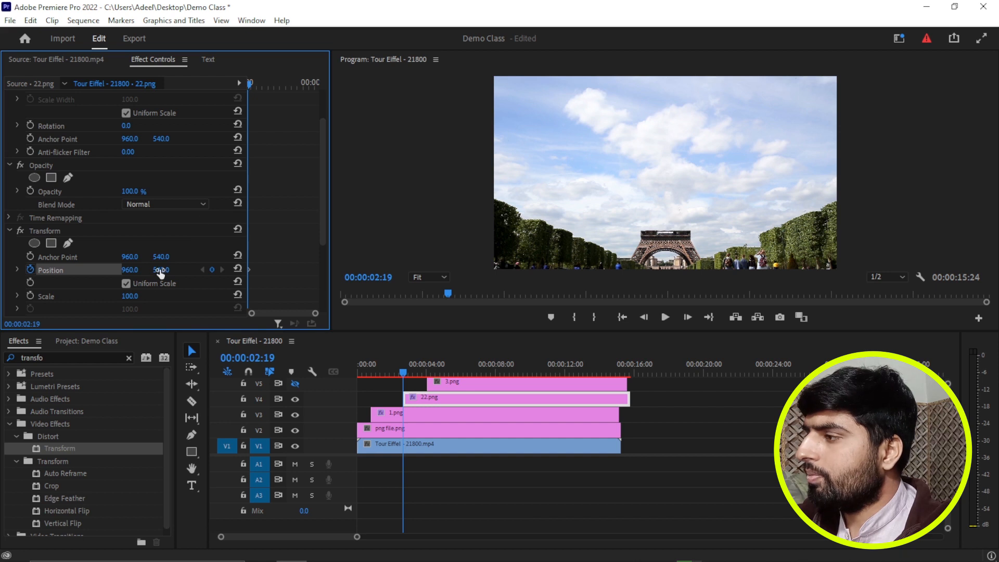
# Step: At 00:00:02:20, start Transform Rotation keyframing, rotate 22.png to 23° and lower it to a Position Y of about 790
pyautogui.moveTo(403, 372); pyautogui.dragTo(417, 373)
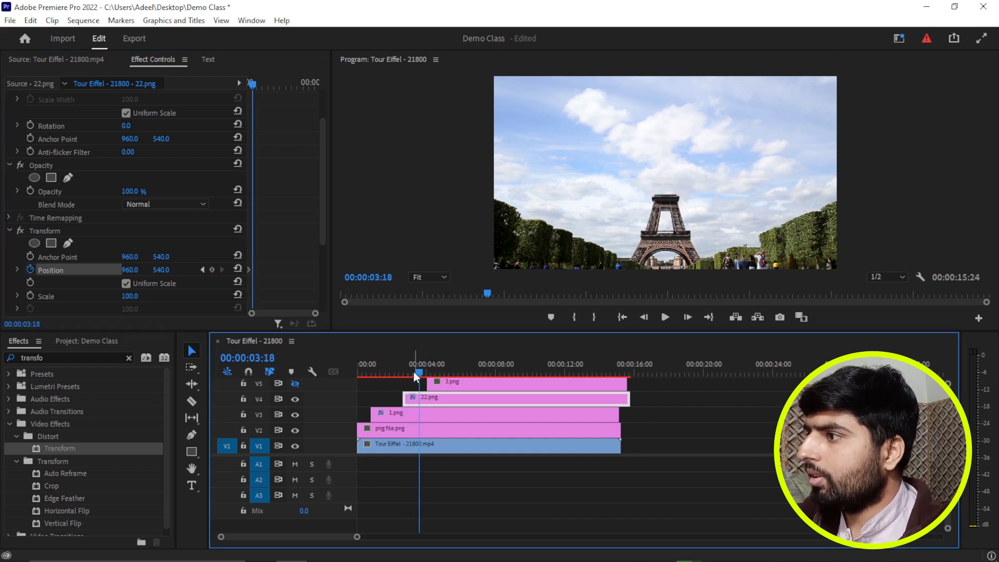
pyautogui.click(202, 269)
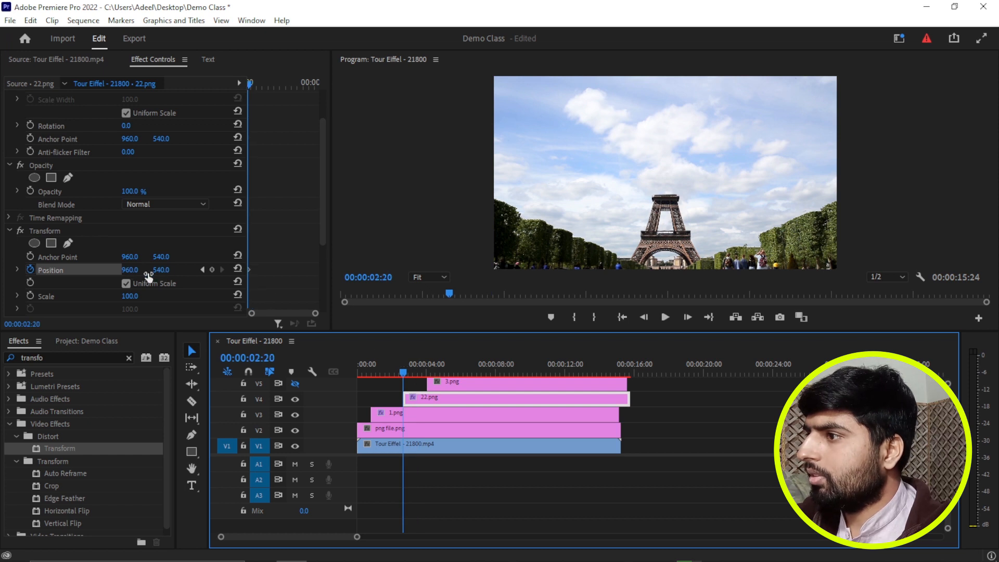
pyautogui.scroll(-3, 139, 272)
pyautogui.scroll(-2, 138, 273)
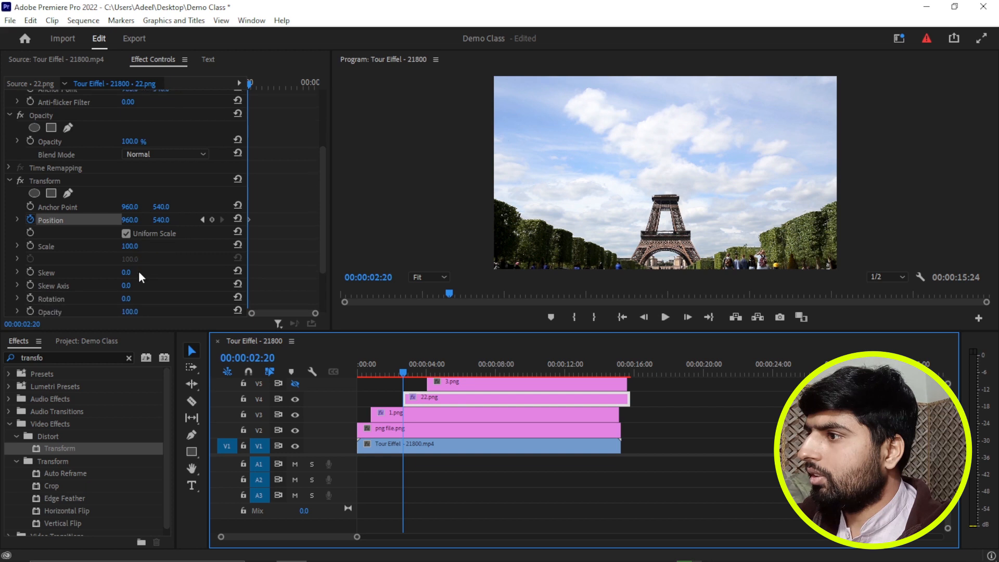
pyautogui.click(31, 286)
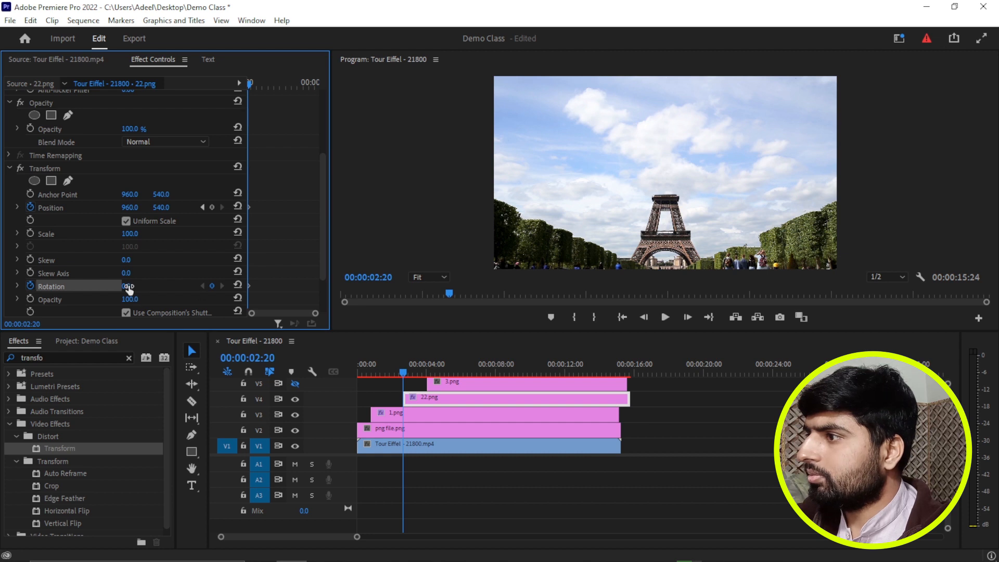
pyautogui.moveTo(126, 286); pyautogui.dragTo(137, 286)
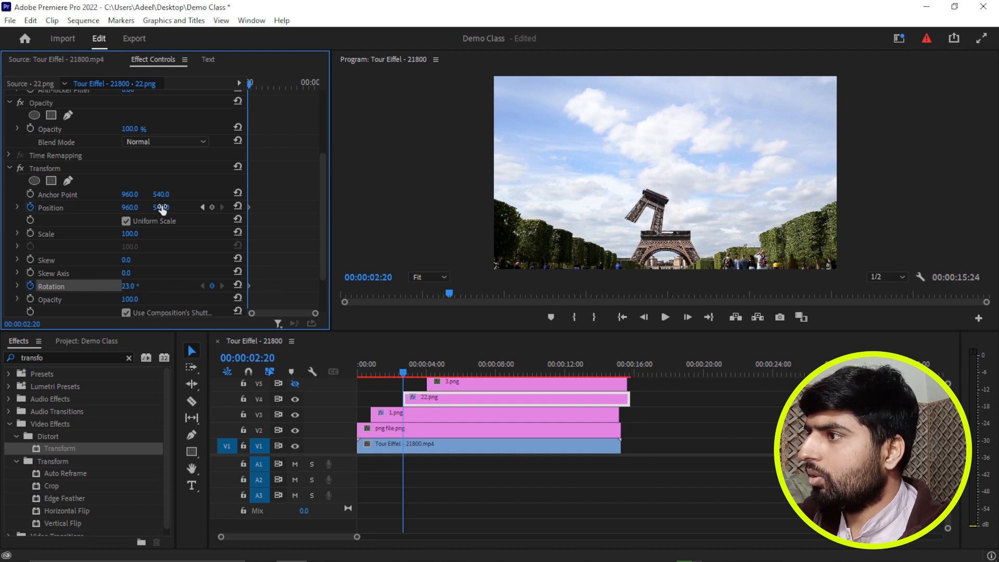
pyautogui.moveTo(161, 207); pyautogui.dragTo(267, 207)
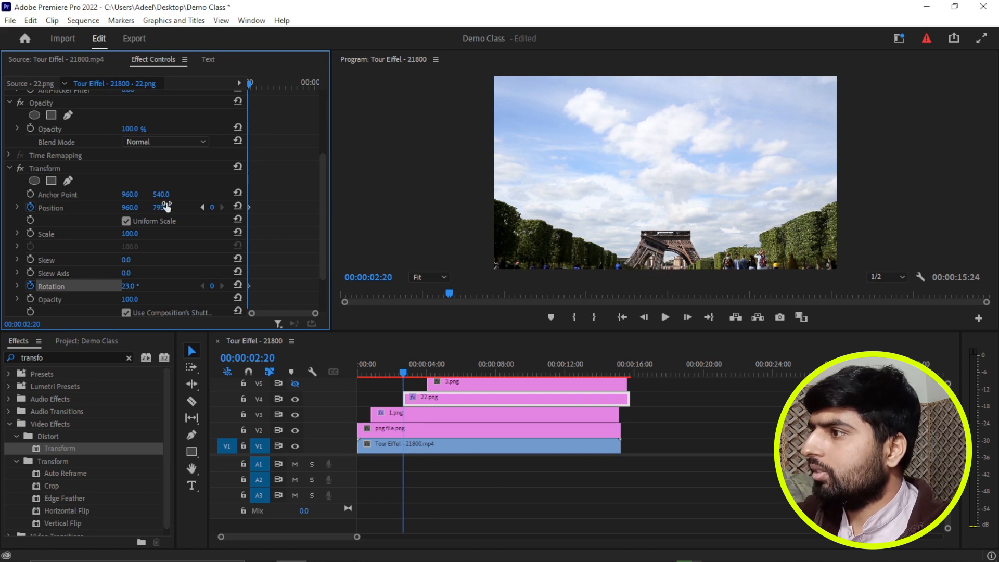
# Step: Add Transform keyframes at 00:00:05:02 that reset the Position and Rotation of 22.png to their defaults
pyautogui.moveTo(252, 83); pyautogui.dragTo(261, 90)
pyautogui.click(237, 207)
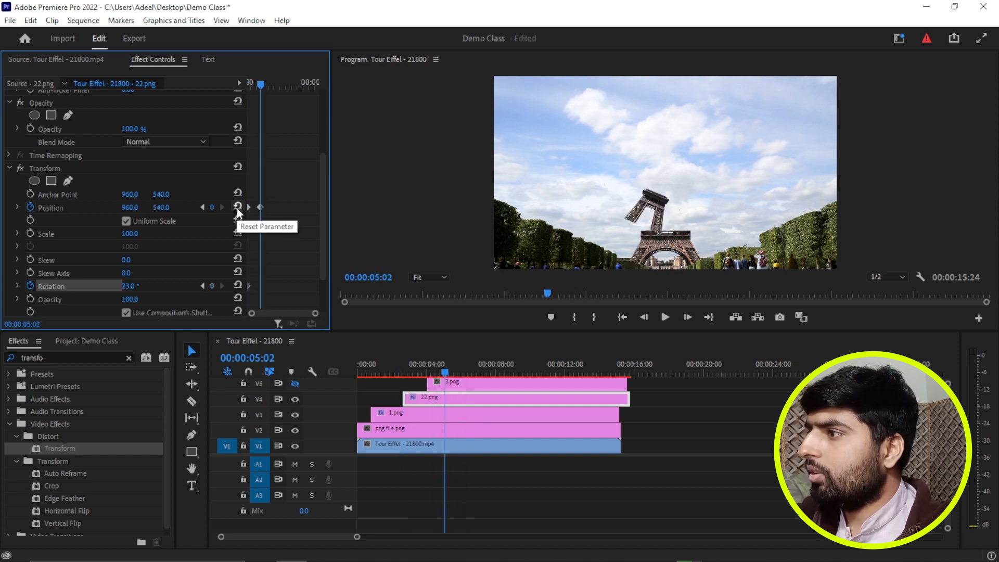
pyautogui.click(237, 285)
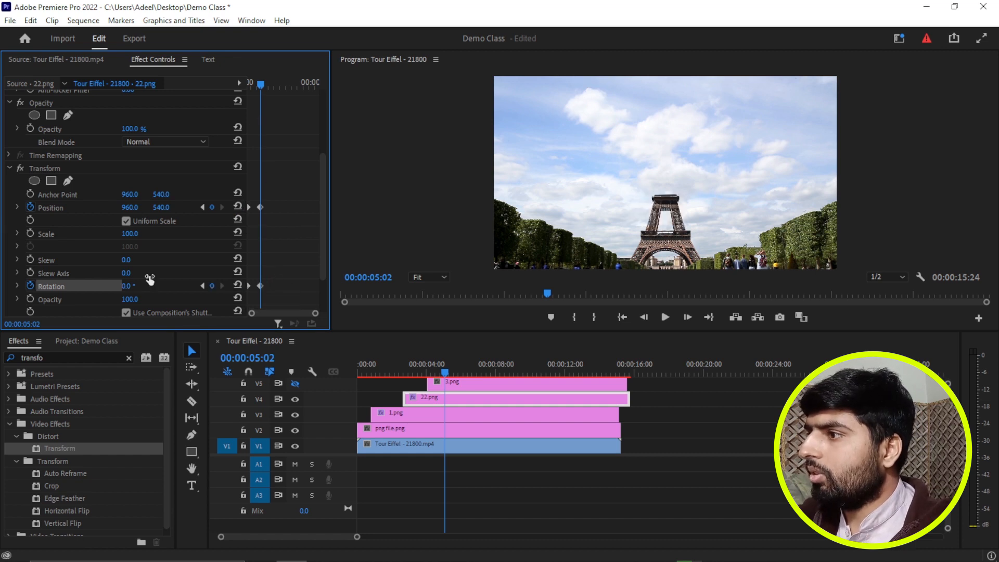
# Step: Set the Shutter Angle of the Transform effect on 22.png to 360
pyautogui.scroll(-3, 158, 270)
pyautogui.click(130, 270)
pyautogui.write('360')
pyautogui.press('Return')
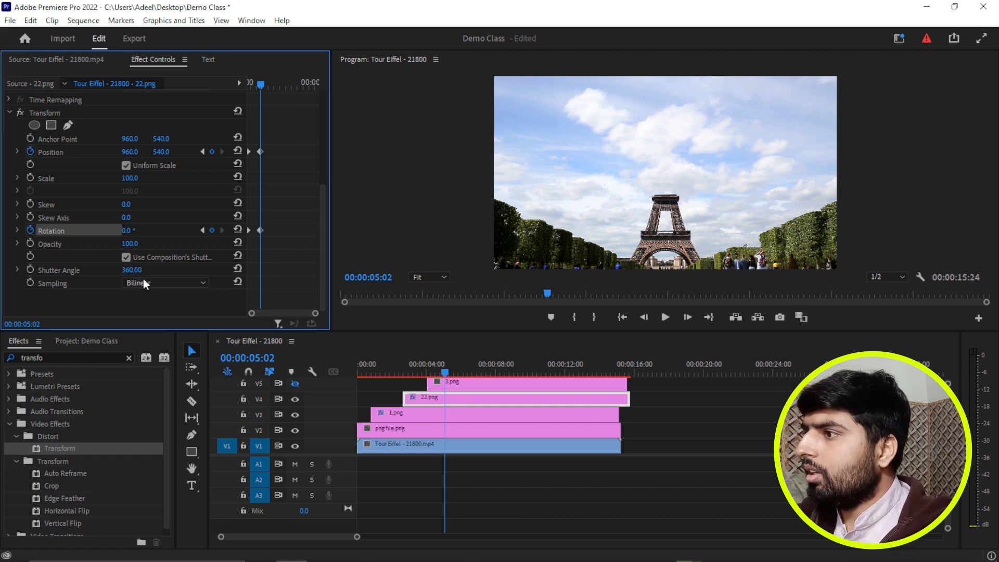
# Step: Play back the rise of 22.png and move its ending Position and Rotation keyframes earlier
pyautogui.scroll(2, 273, 184)
pyautogui.moveTo(257, 81); pyautogui.dragTo(211, 95)
pyautogui.press('space')
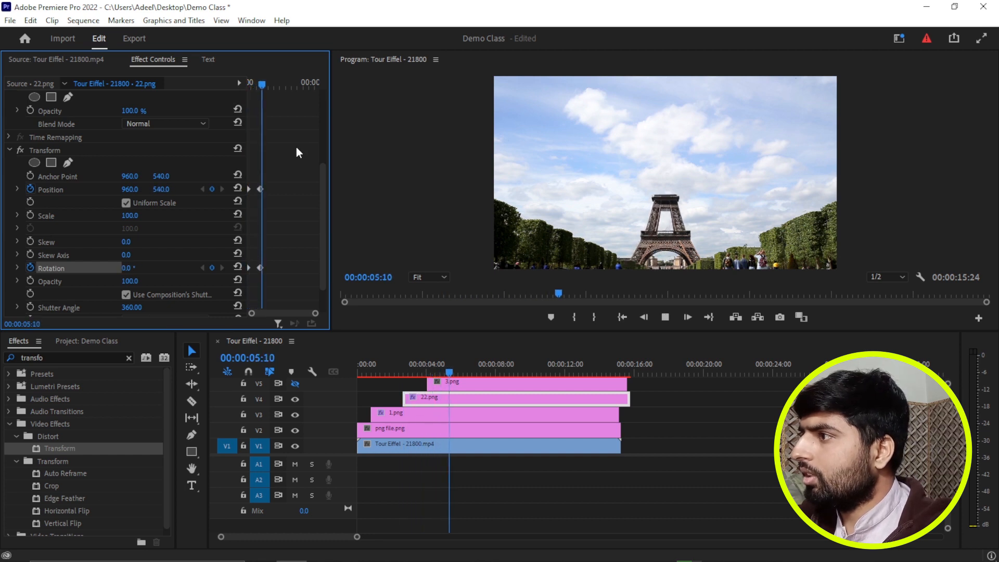
pyautogui.press('space')
pyautogui.moveTo(290, 165); pyautogui.dragTo(257, 270)
pyautogui.click(259, 84)
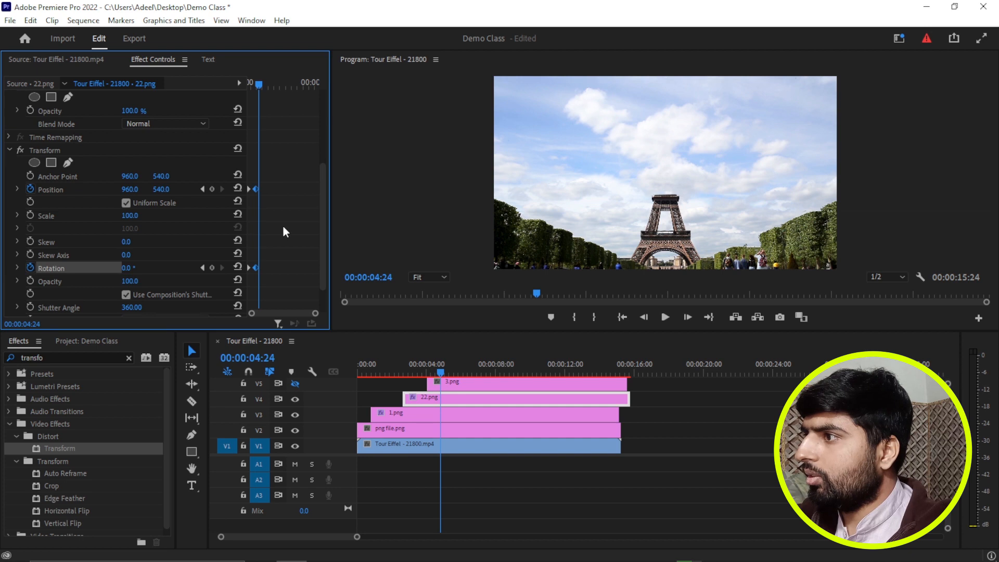
# Step: Shorten the rise of 22.png further by pulling both ending keyframes closer to the first ones, and replay it
pyautogui.press('=')
pyautogui.moveTo(272, 188); pyautogui.dragTo(268, 189)
pyautogui.moveTo(268, 189); pyautogui.dragTo(265, 188)
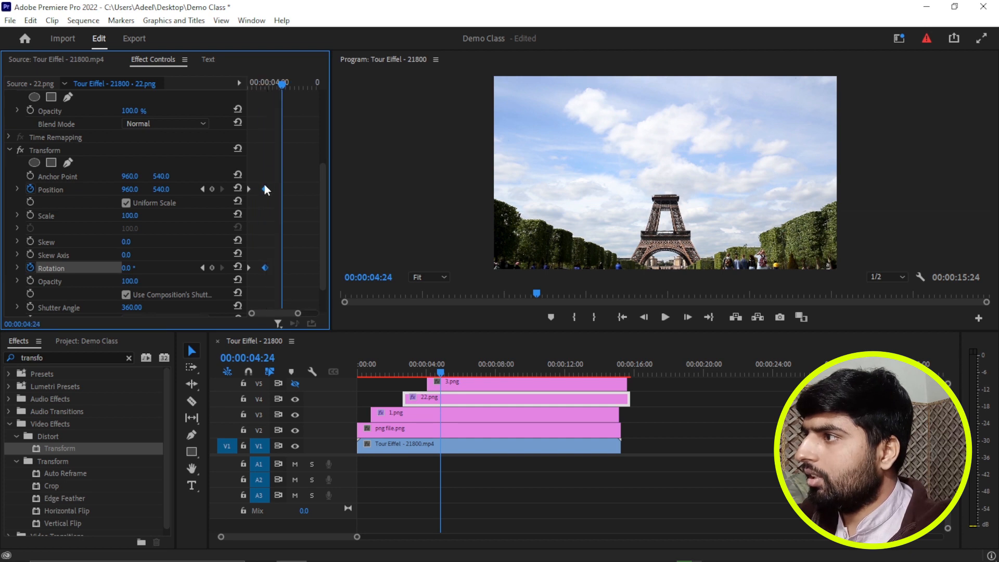
pyautogui.moveTo(284, 85); pyautogui.dragTo(208, 114)
pyautogui.press('space')
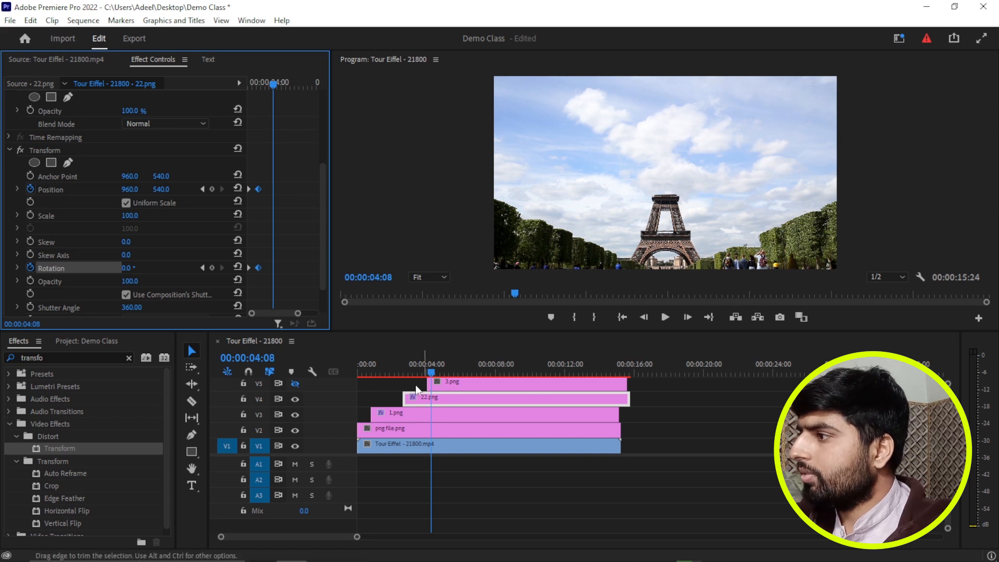
# Step: Nudge the ending Position and Rotation keyframes slightly earlier, before the 3.png clip's start, and play back the faster rise
pyautogui.click(430, 372)
pyautogui.moveTo(430, 371); pyautogui.dragTo(427, 374)
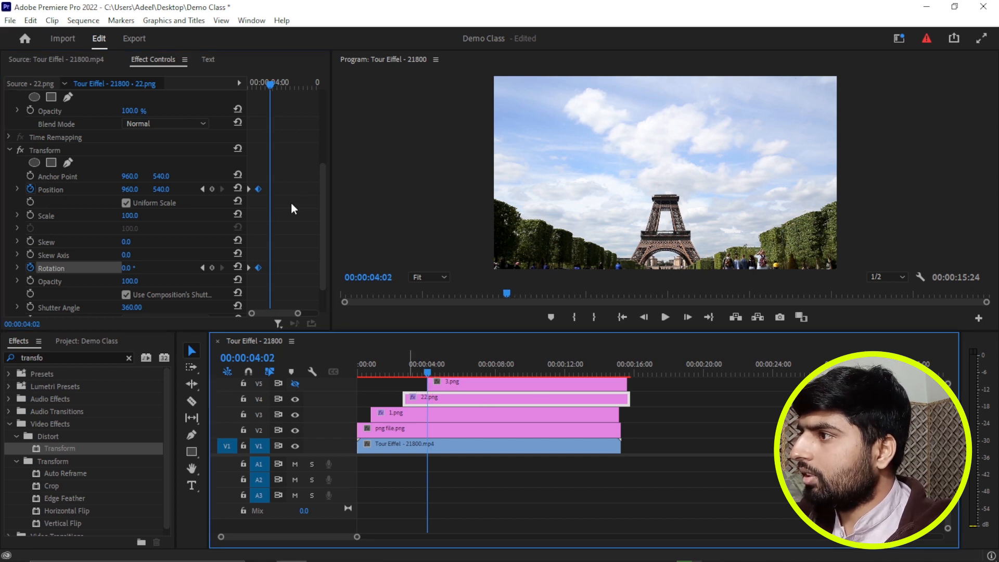
pyautogui.moveTo(258, 186); pyautogui.dragTo(257, 185)
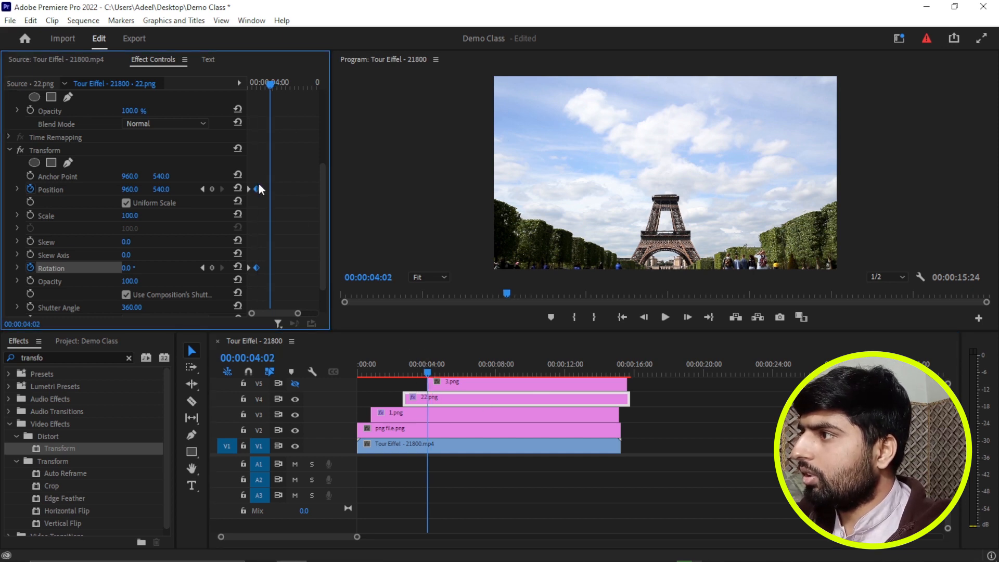
pyautogui.moveTo(270, 81); pyautogui.dragTo(224, 110)
pyautogui.press('space')
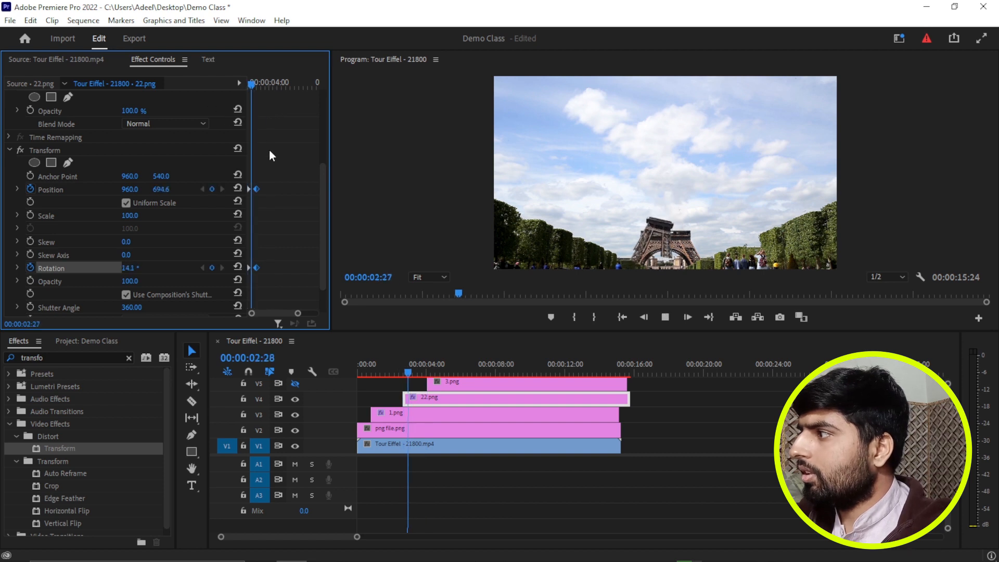
pyautogui.press('space')
# Step: Apply Ease In temporal interpolation to the ending Position and Rotation keyframes of 22.png
pyautogui.rightClick(255, 188)
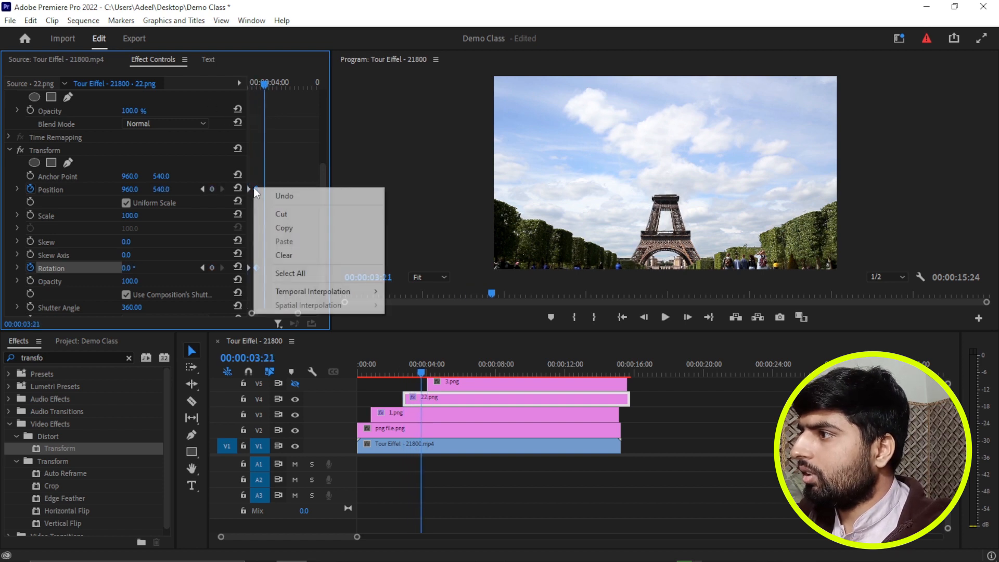
pyautogui.moveTo(333, 291)
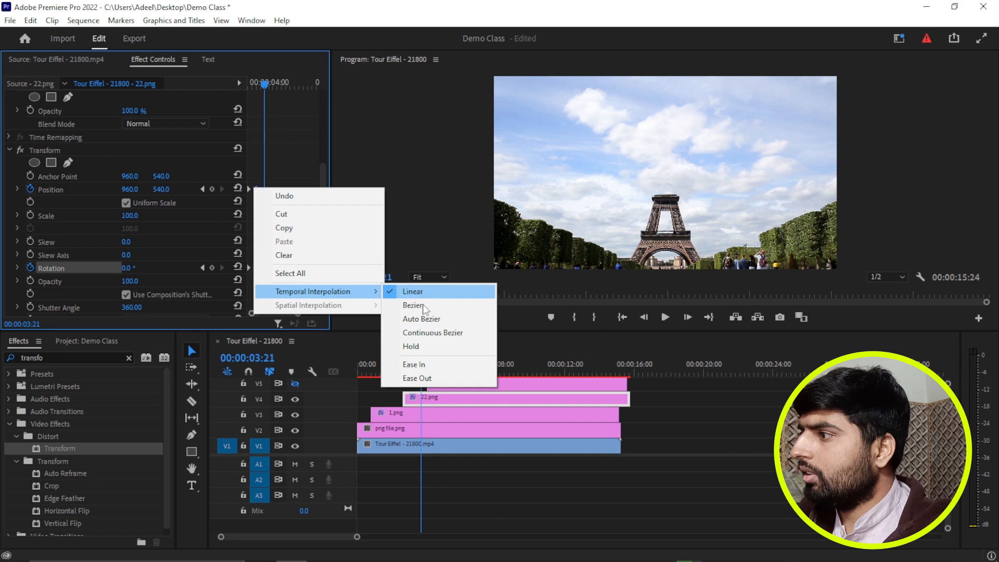
pyautogui.click(414, 364)
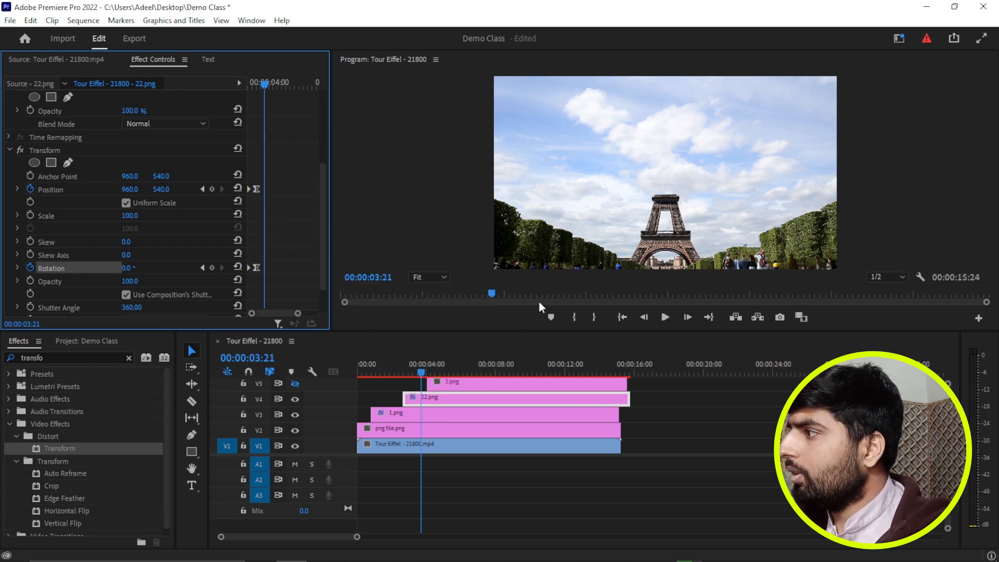
# Step: Draw a closed polygonal mask for the Transform effect around the tower's middle section, with its lower edge along the base's top
pyautogui.click(618, 231)
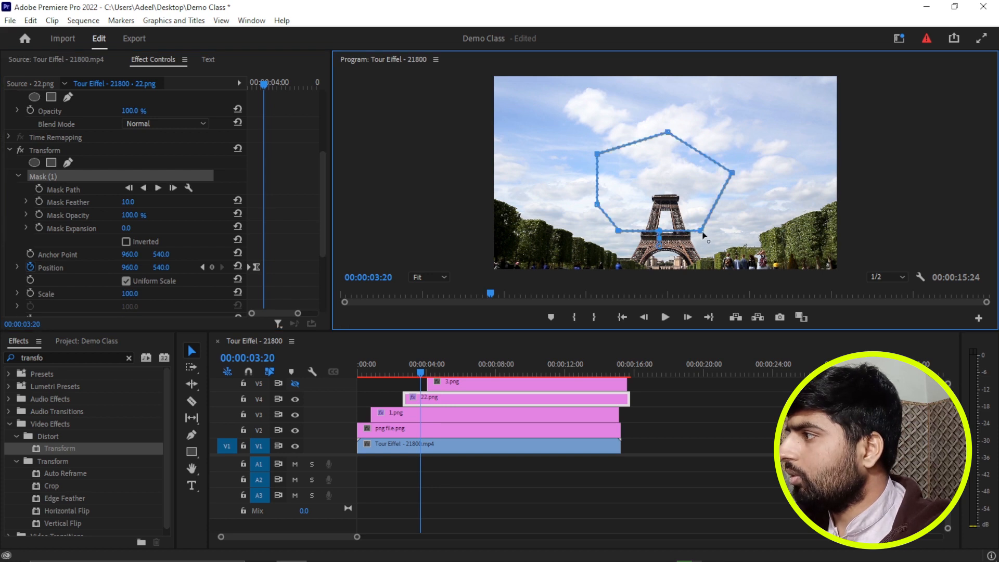
pyautogui.moveTo(702, 232); pyautogui.dragTo(706, 237)
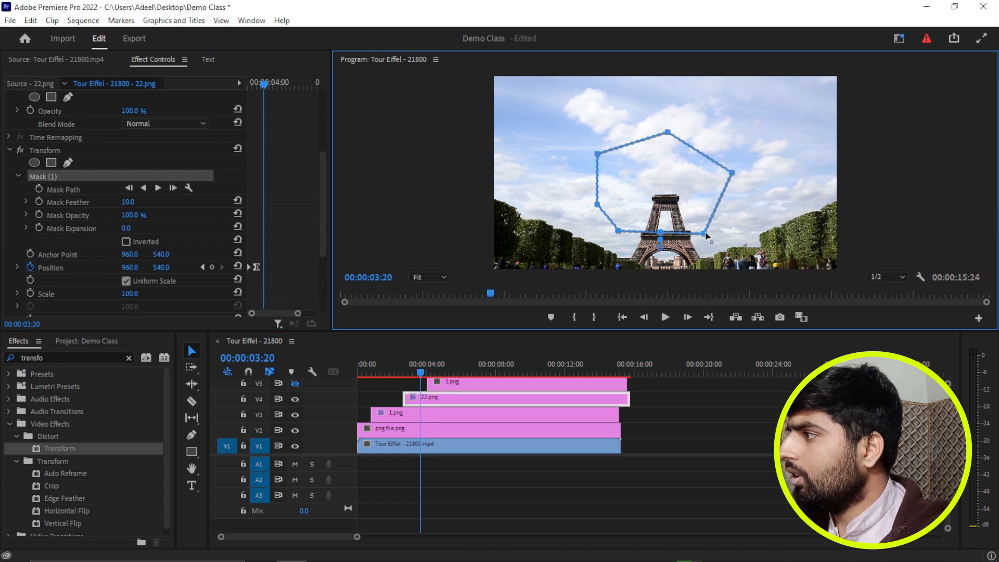
pyautogui.hotkey('ctrl', 'z')
pyautogui.moveTo(706, 231); pyautogui.dragTo(707, 233)
# Step: Play back the masked rise of the middle section, and replay the animation from the sequence's start
pyautogui.moveTo(416, 370); pyautogui.dragTo(402, 374)
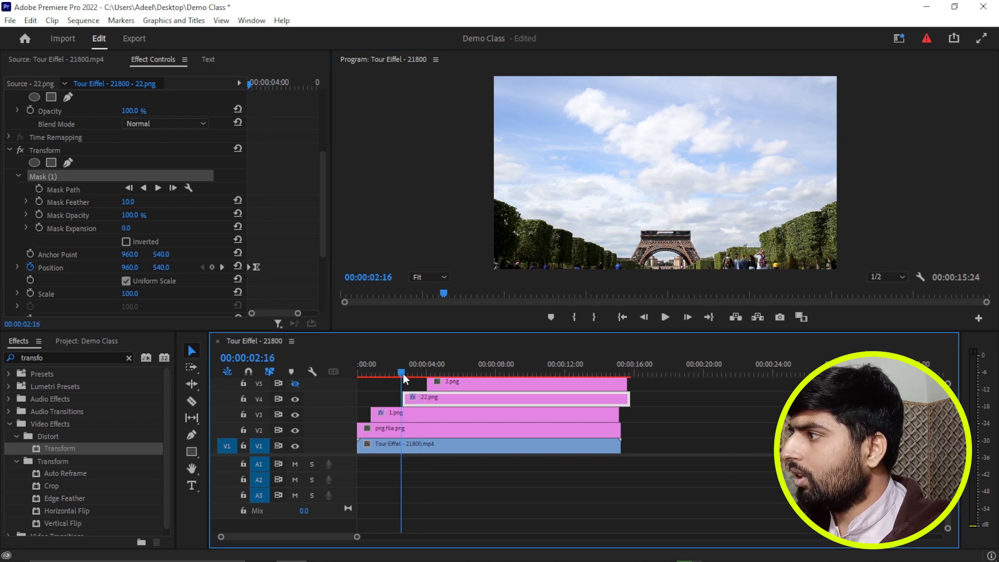
pyautogui.press('space')
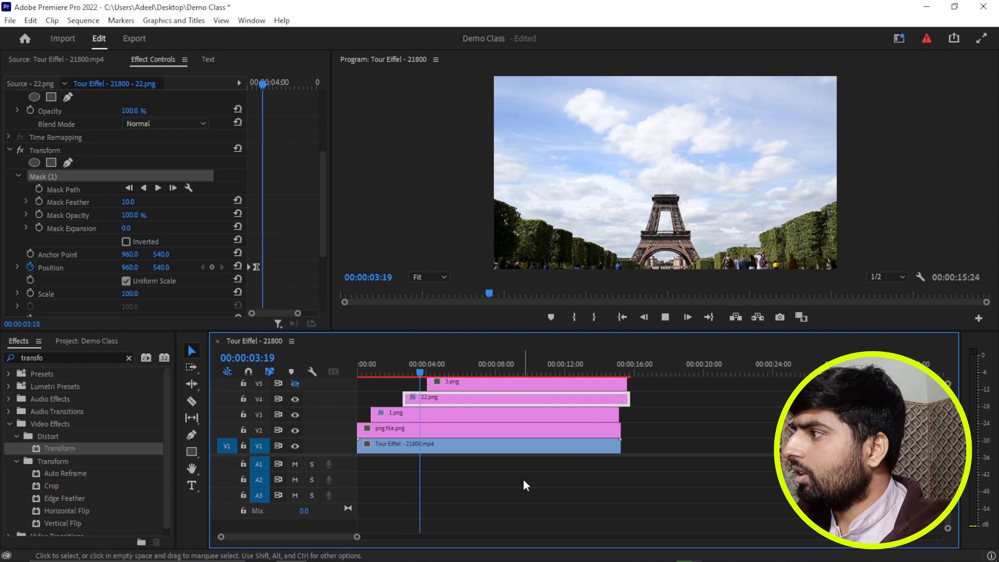
pyautogui.press('space')
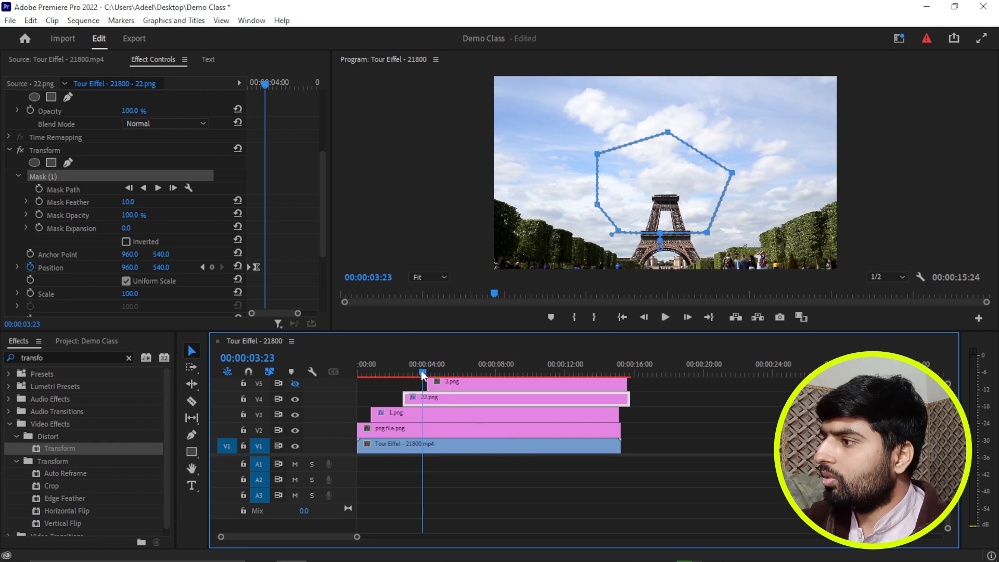
pyautogui.moveTo(423, 374); pyautogui.dragTo(306, 382)
pyautogui.press('space')
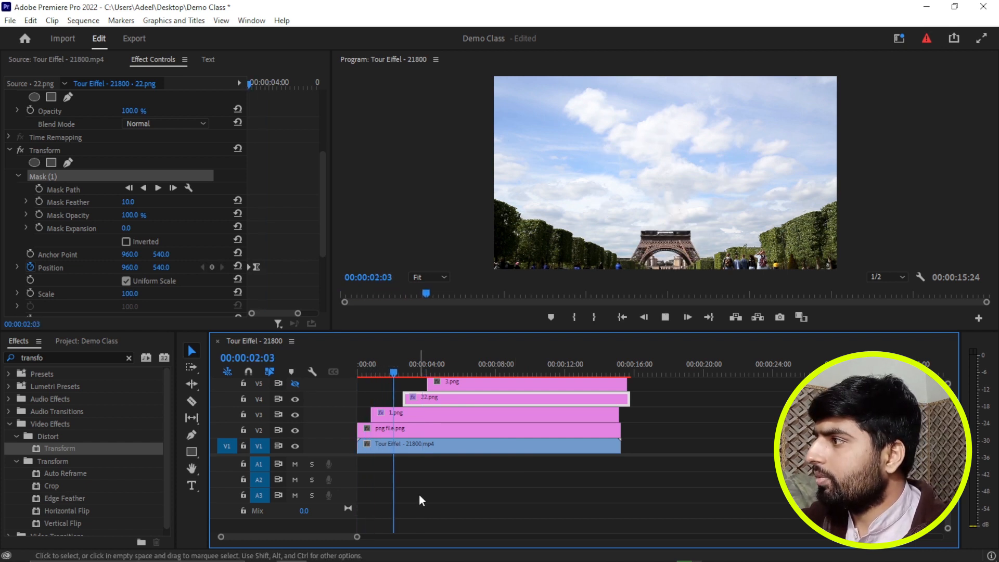
pyautogui.press('space')
# Step: Turn on visibility for the V5 track and apply the Transform effect to the 3.png clip
pyautogui.click(477, 386)
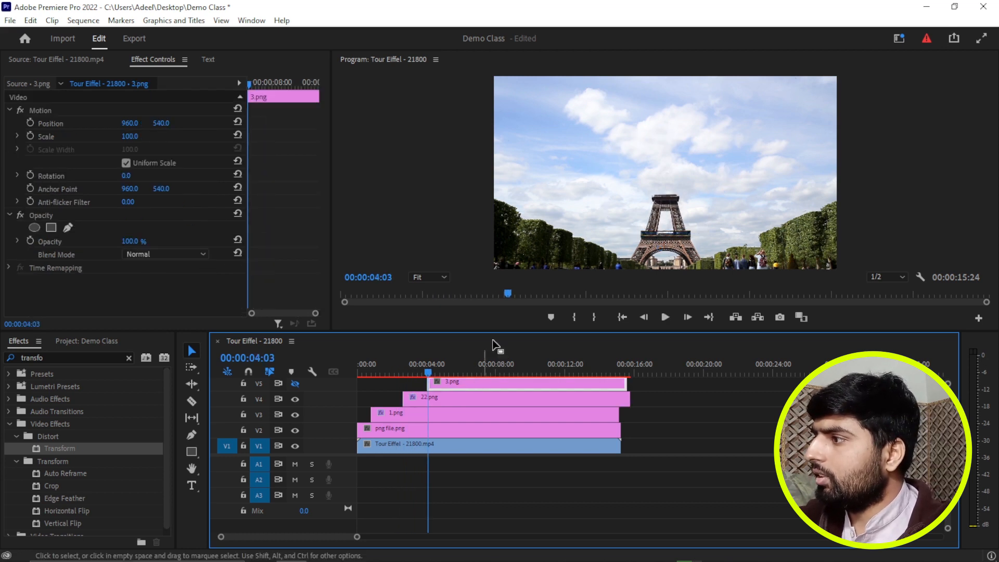
pyautogui.moveTo(494, 331); pyautogui.dragTo(494, 305)
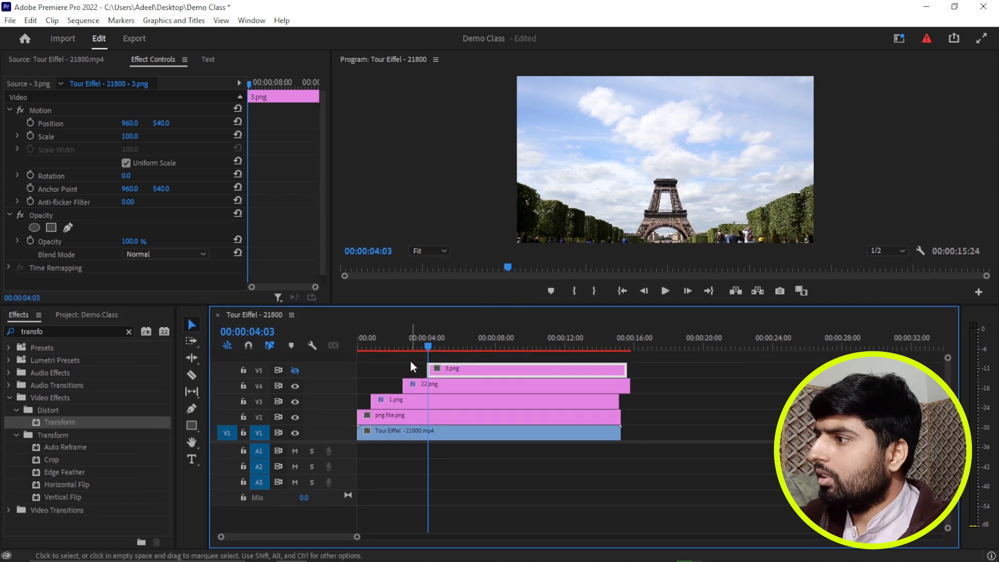
pyautogui.click(296, 371)
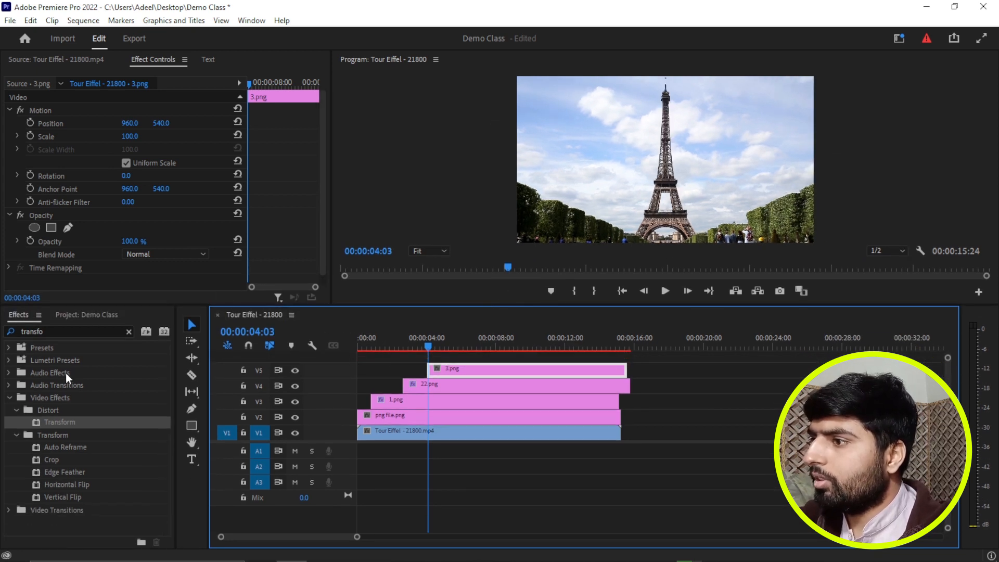
pyautogui.moveTo(34, 420); pyautogui.dragTo(443, 373)
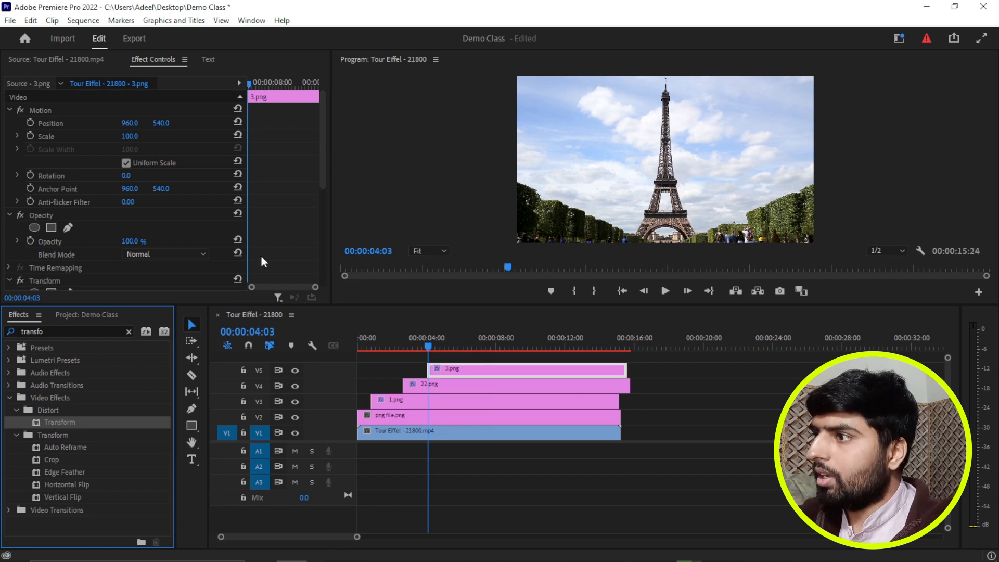
# Step: Keyframe 3.png's Transform Position from a vertical value of 1402 at 00:00:04:03 back to the default 540 at 00:00:05:02
pyautogui.scroll(-3, 203, 215)
pyautogui.scroll(-1, 203, 220)
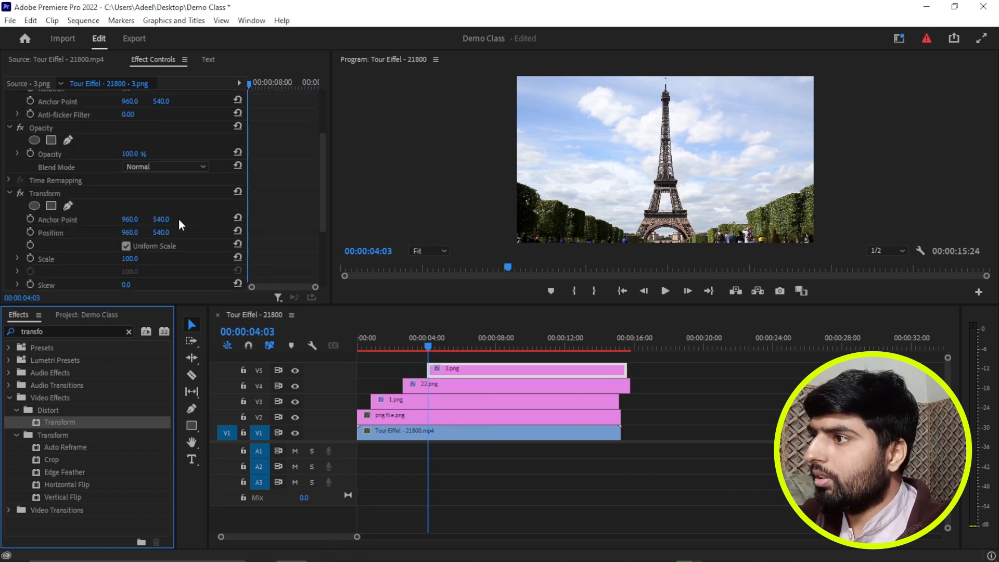
pyautogui.click(30, 232)
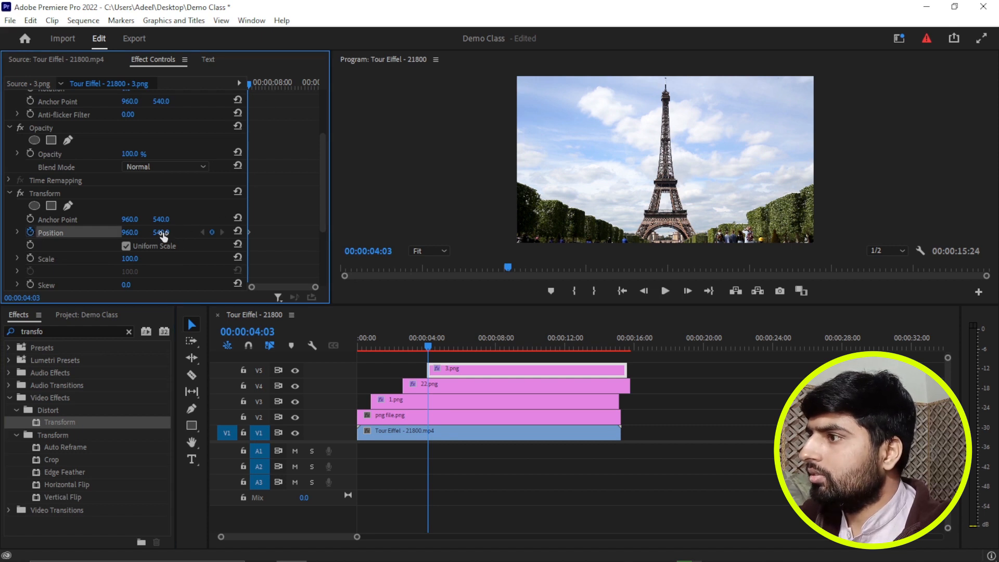
pyautogui.moveTo(163, 236); pyautogui.dragTo(611, 237)
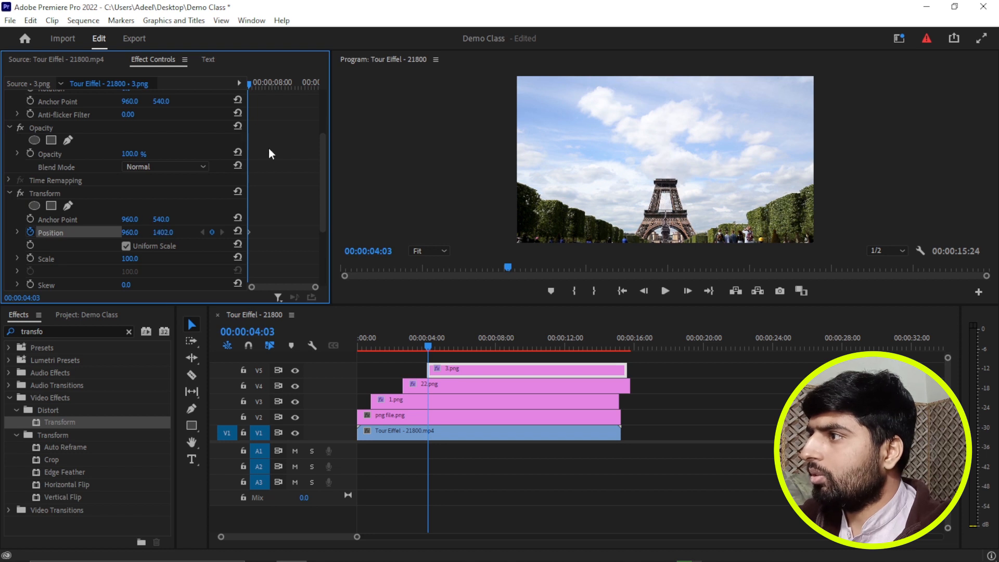
pyautogui.moveTo(251, 85); pyautogui.dragTo(258, 87)
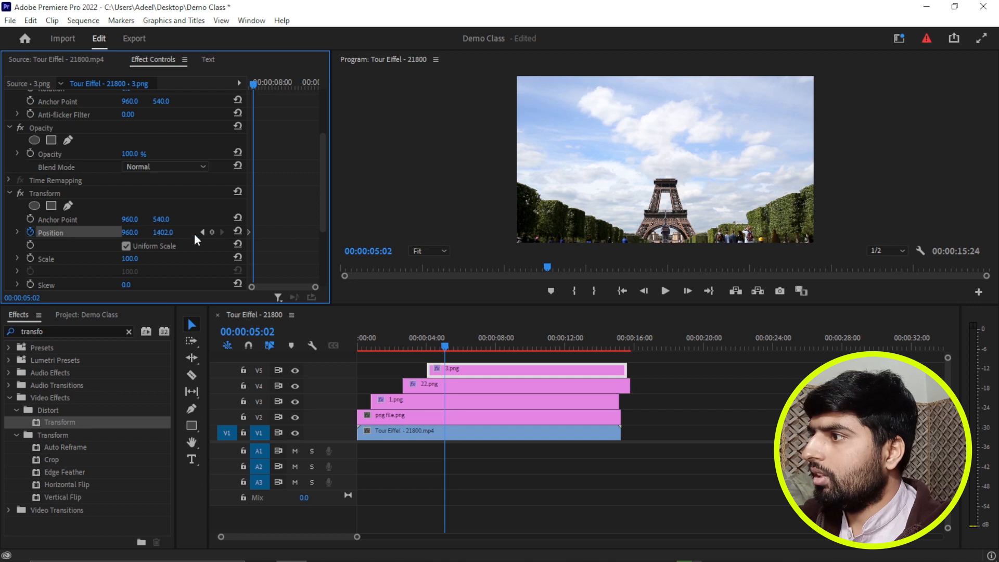
pyautogui.click(238, 232)
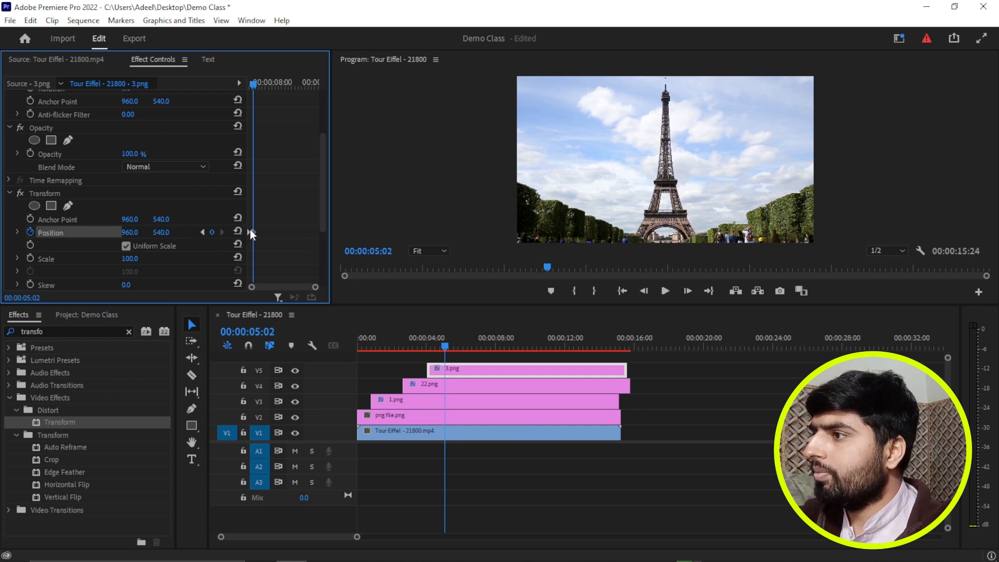
# Step: Set the Transform effect's Shutter Angle to 360 on 3.png
pyautogui.scroll(-4, 75, 218)
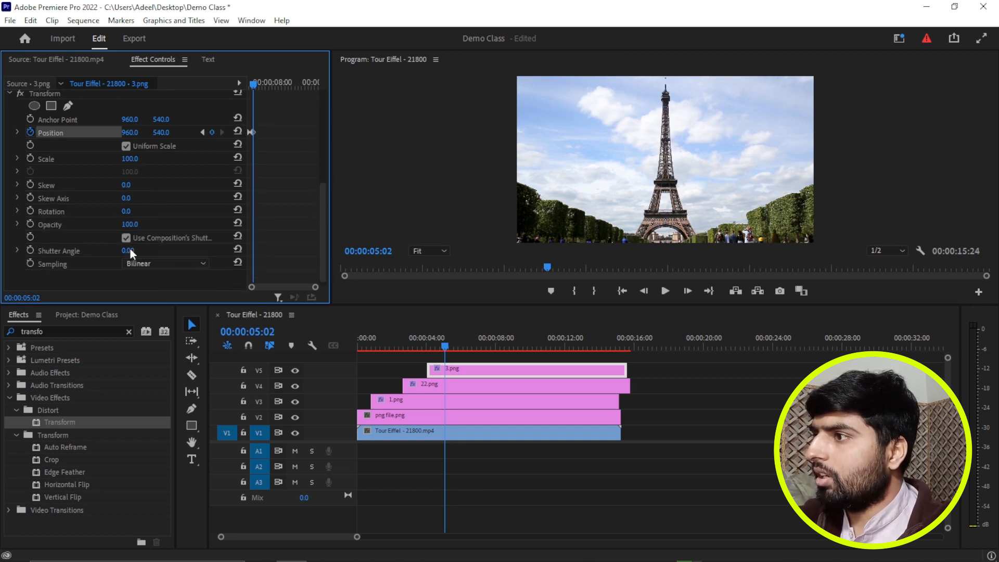
pyautogui.click(125, 251)
pyautogui.write('360')
pyautogui.press('Return')
# Step: Draw a closed polygonal mask for the Transform effect around the tower's upper section, with its lower edge along the middle section's top
pyautogui.scroll(5, 64, 224)
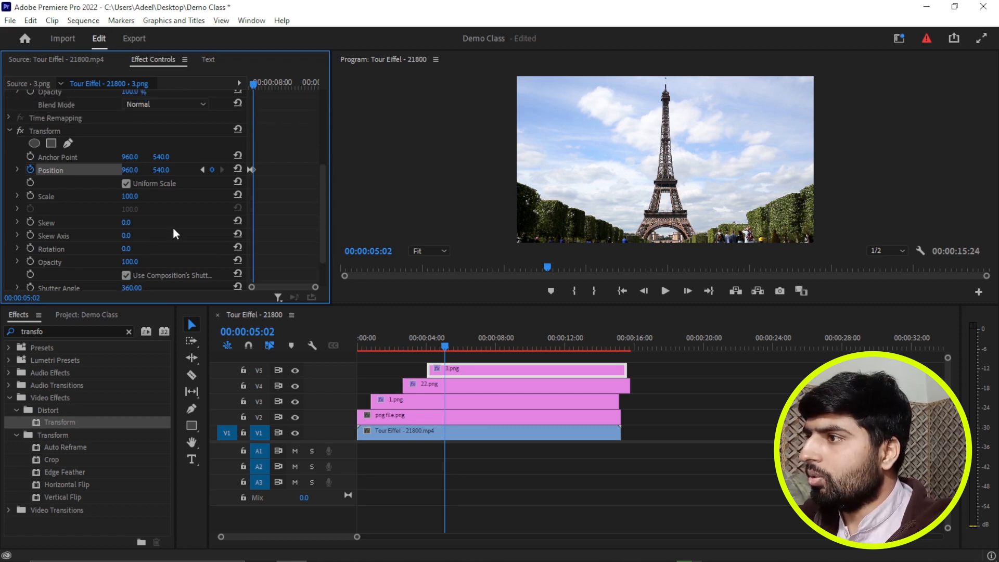
pyautogui.click(67, 218)
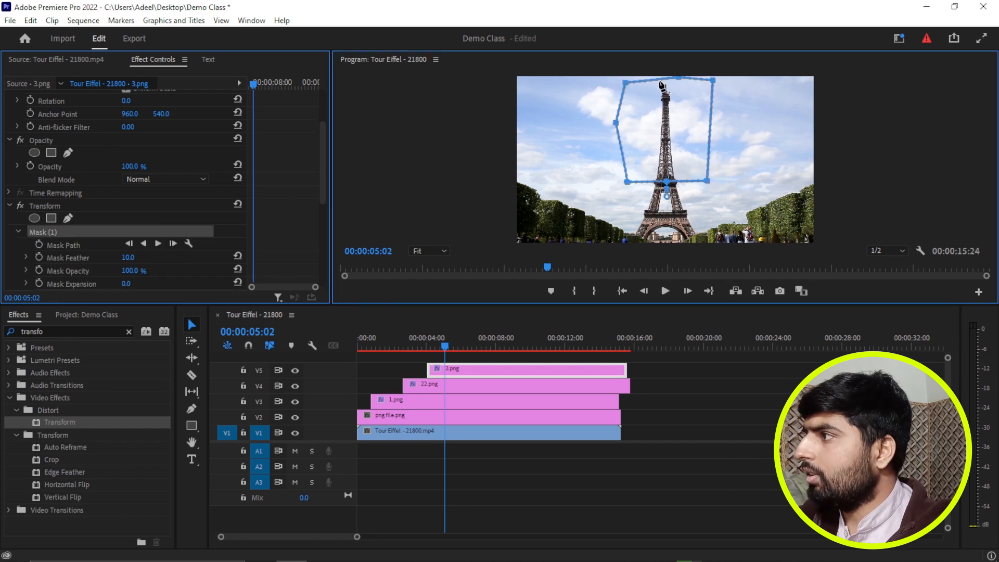
pyautogui.moveTo(625, 83); pyautogui.dragTo(617, 77)
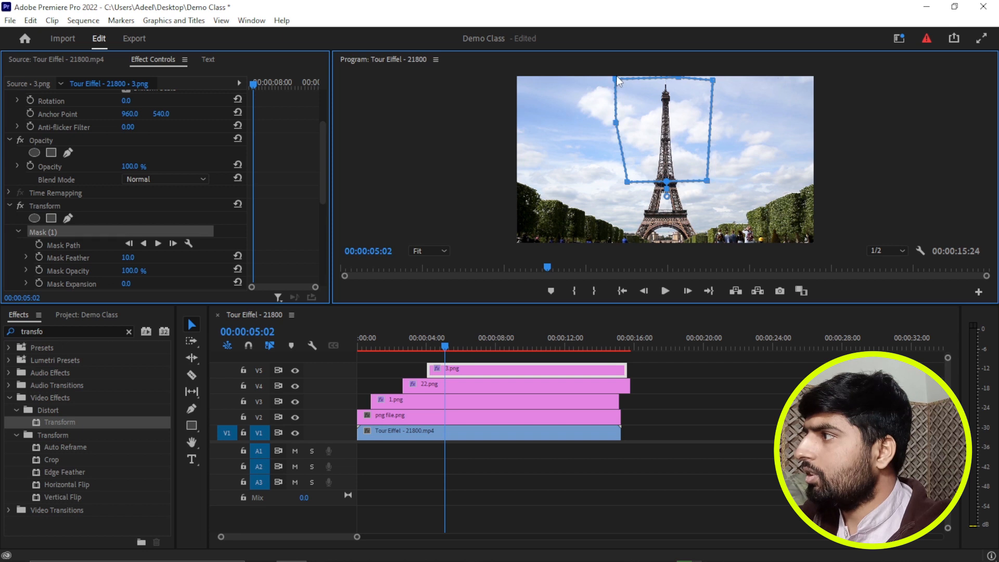
# Step: Play back the masked rise of the tower's top section, and replay the whole animation from the sequence's start
pyautogui.moveTo(447, 346); pyautogui.dragTo(318, 364)
pyautogui.press('space')
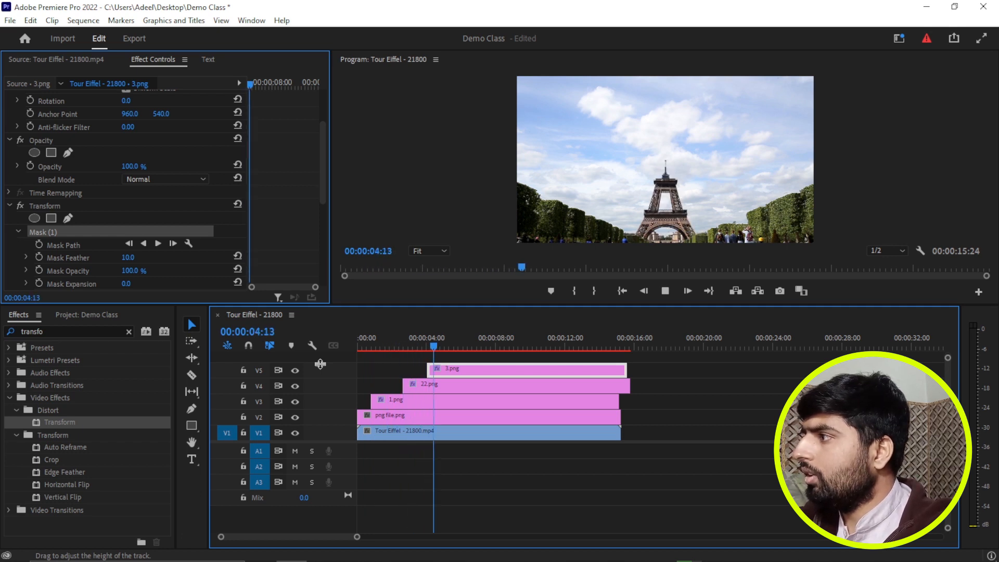
pyautogui.press('space')
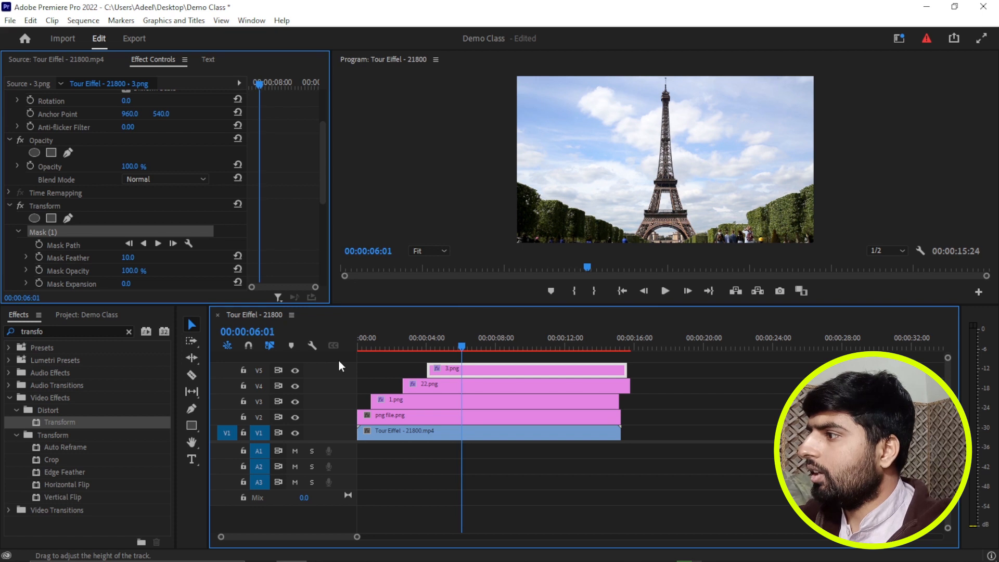
pyautogui.press('Home')
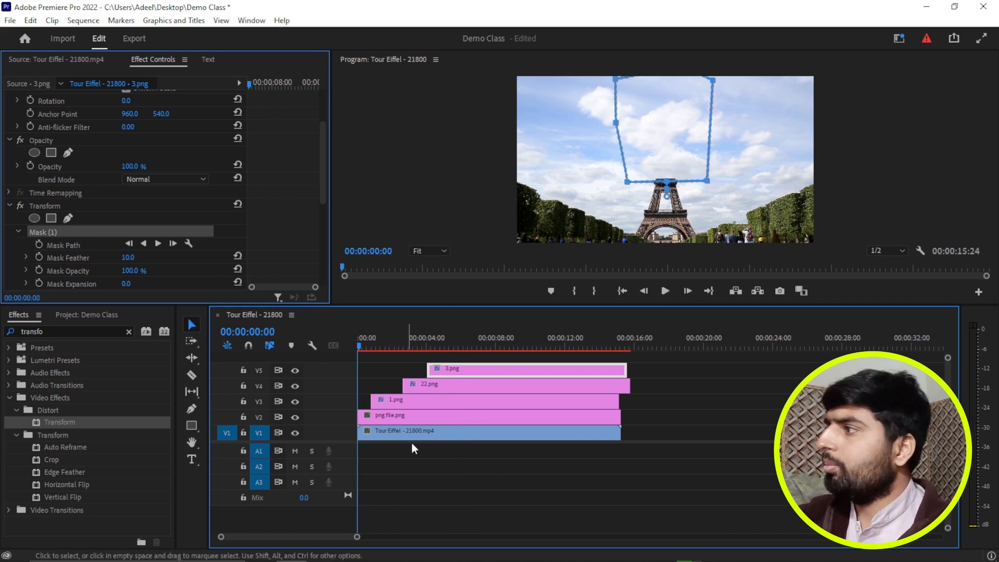
pyautogui.press('space')
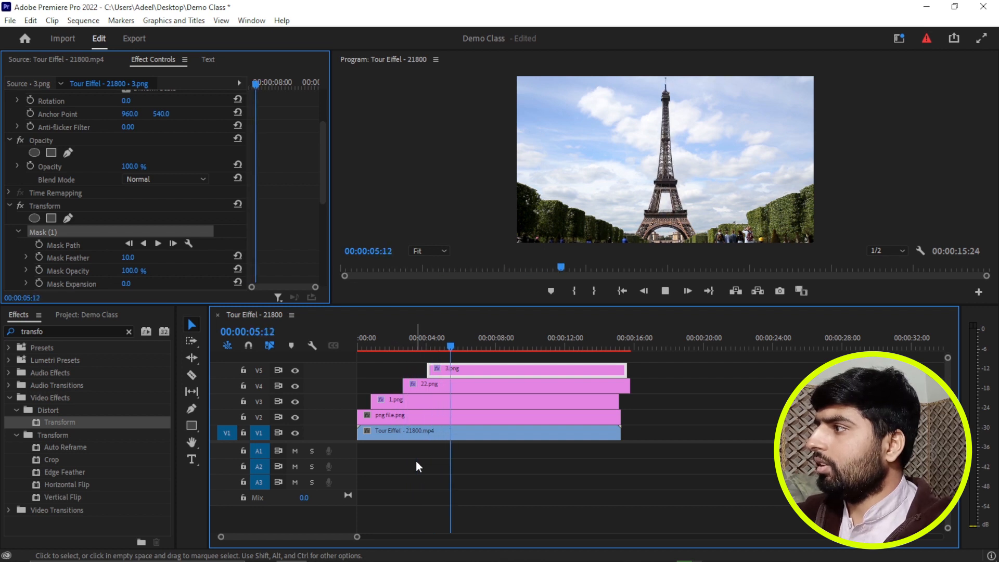
pyautogui.press('space')
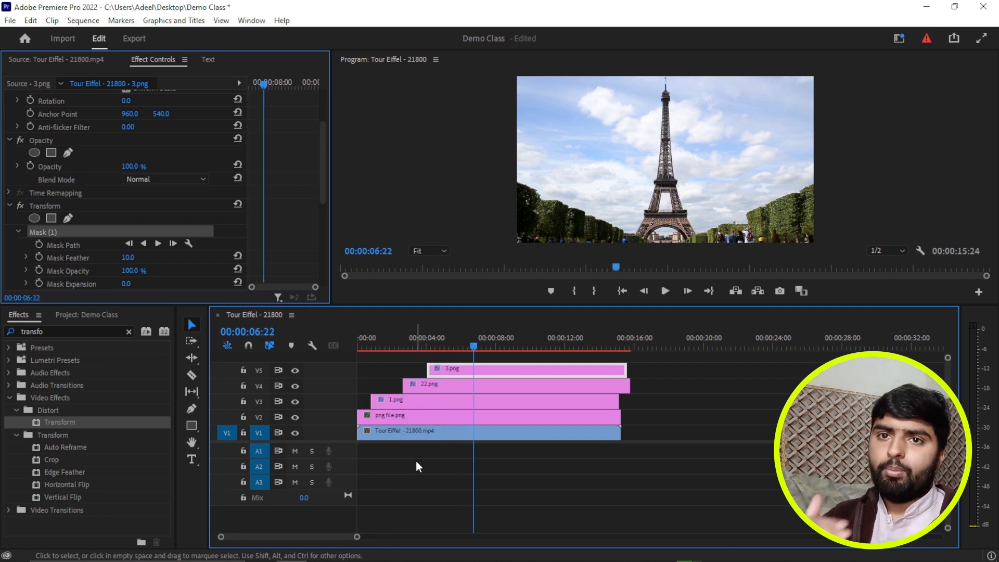